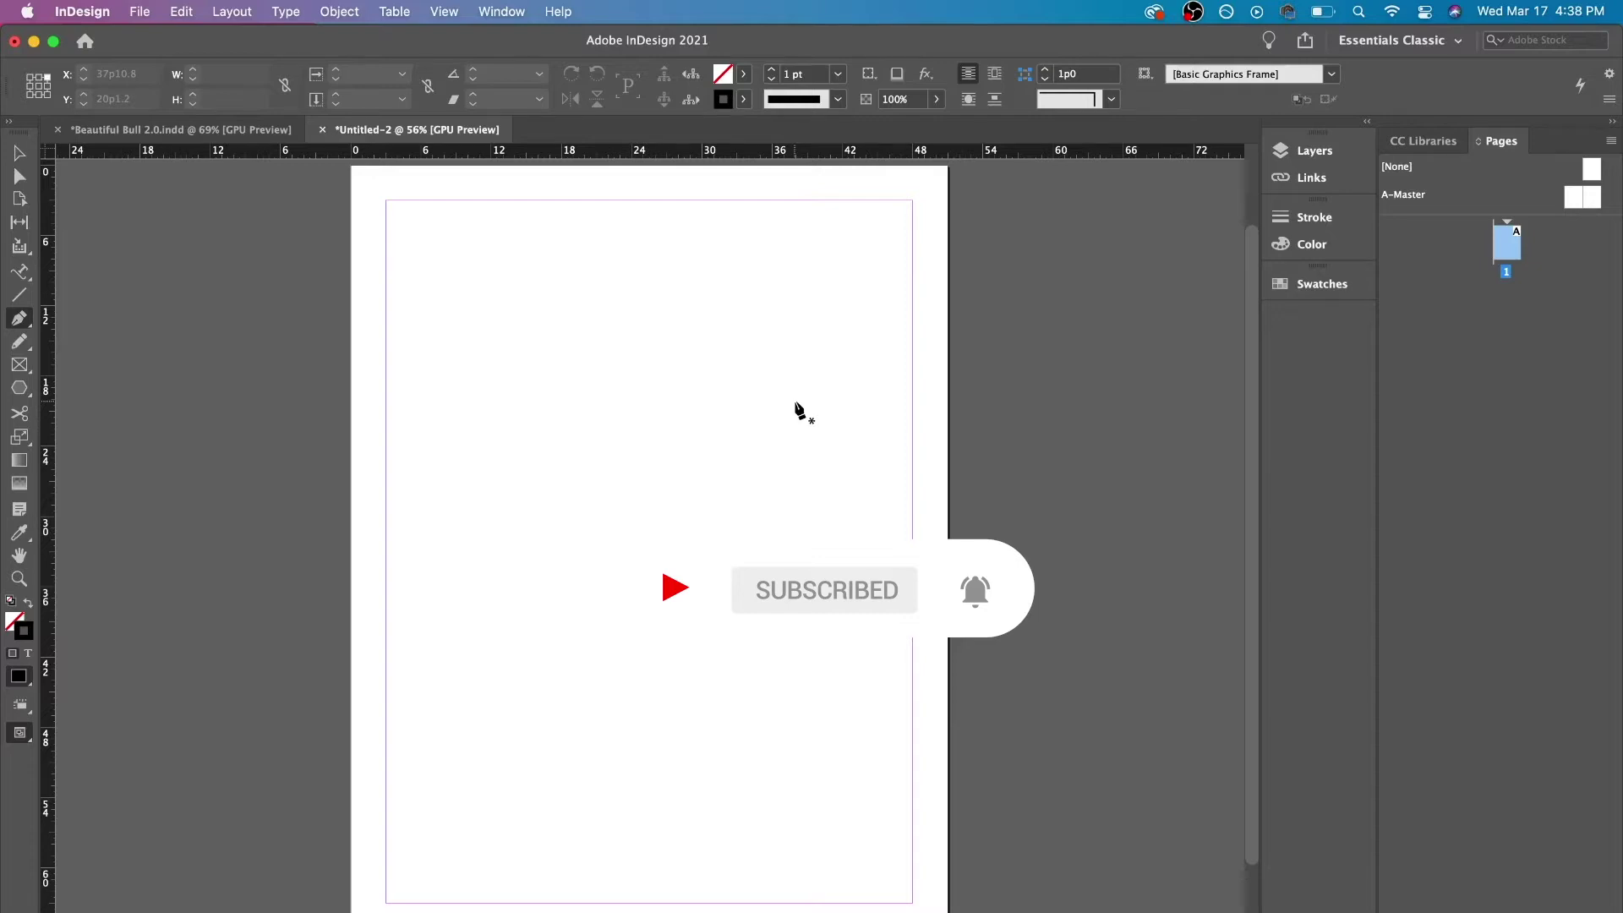
Begin the pen path with a straight segment and a curved segment across the upper left
{"action": "left_click", "coordinate": [821, 419]}
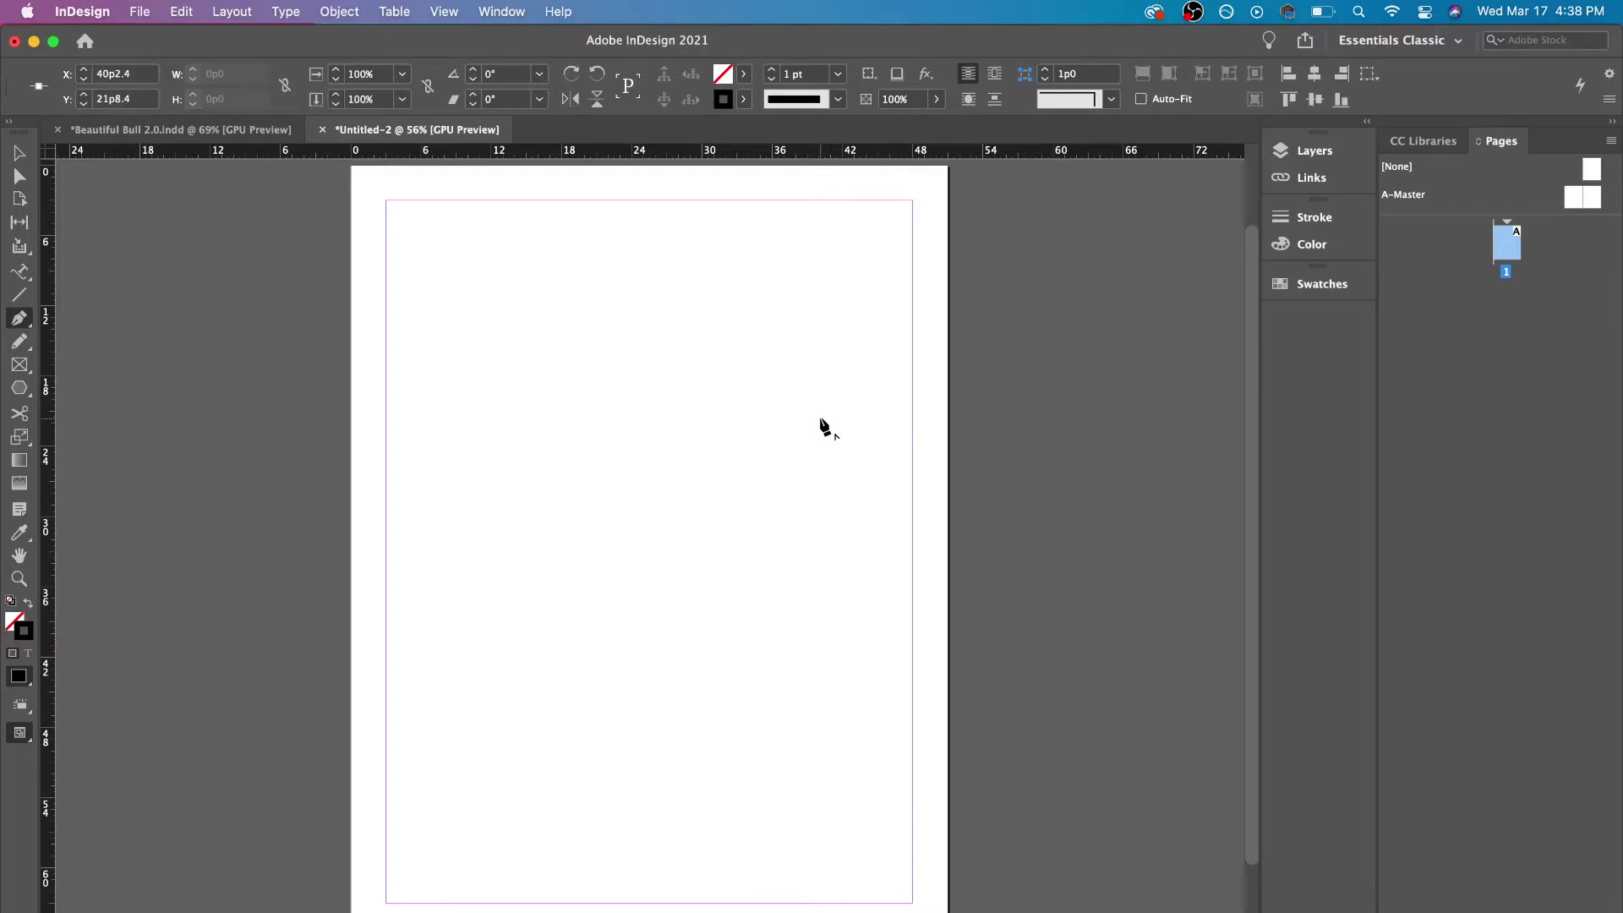
{"action": "left_click", "coordinate": [716, 333]}
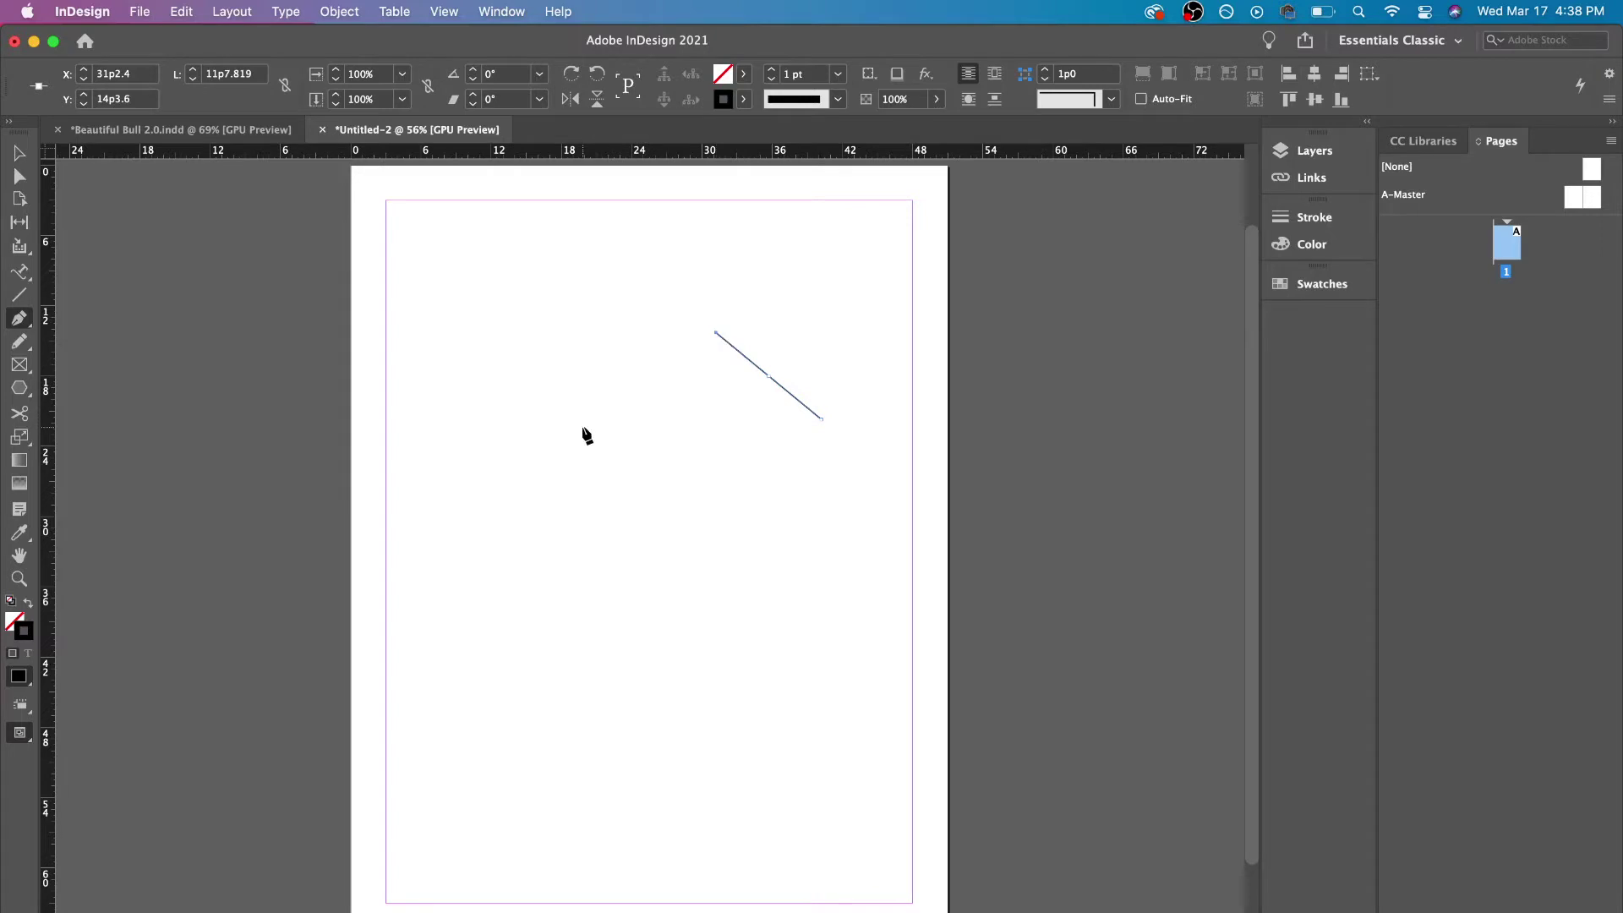
{"action": "left_click", "coordinate": [573, 425]}
{"action": "mouse_move", "coordinate": [573, 427]}
{"action": "left_mouse_down"}
{"action": "mouse_move", "coordinate": [597, 479]}
{"action": "mouse_move", "coordinate": [597, 598]}
{"action": "mouse_move", "coordinate": [665, 626]}
{"action": "mouse_move", "coordinate": [653, 651]}
{"action": "mouse_move", "coordinate": [710, 687]}
{"action": "mouse_move", "coordinate": [807, 818]}
{"action": "mouse_move", "coordinate": [703, 718]}
{"action": "mouse_move", "coordinate": [569, 656]}
{"action": "mouse_move", "coordinate": [550, 619]}
{"action": "mouse_move", "coordinate": [577, 589]}
{"action": "left_mouse_up"}
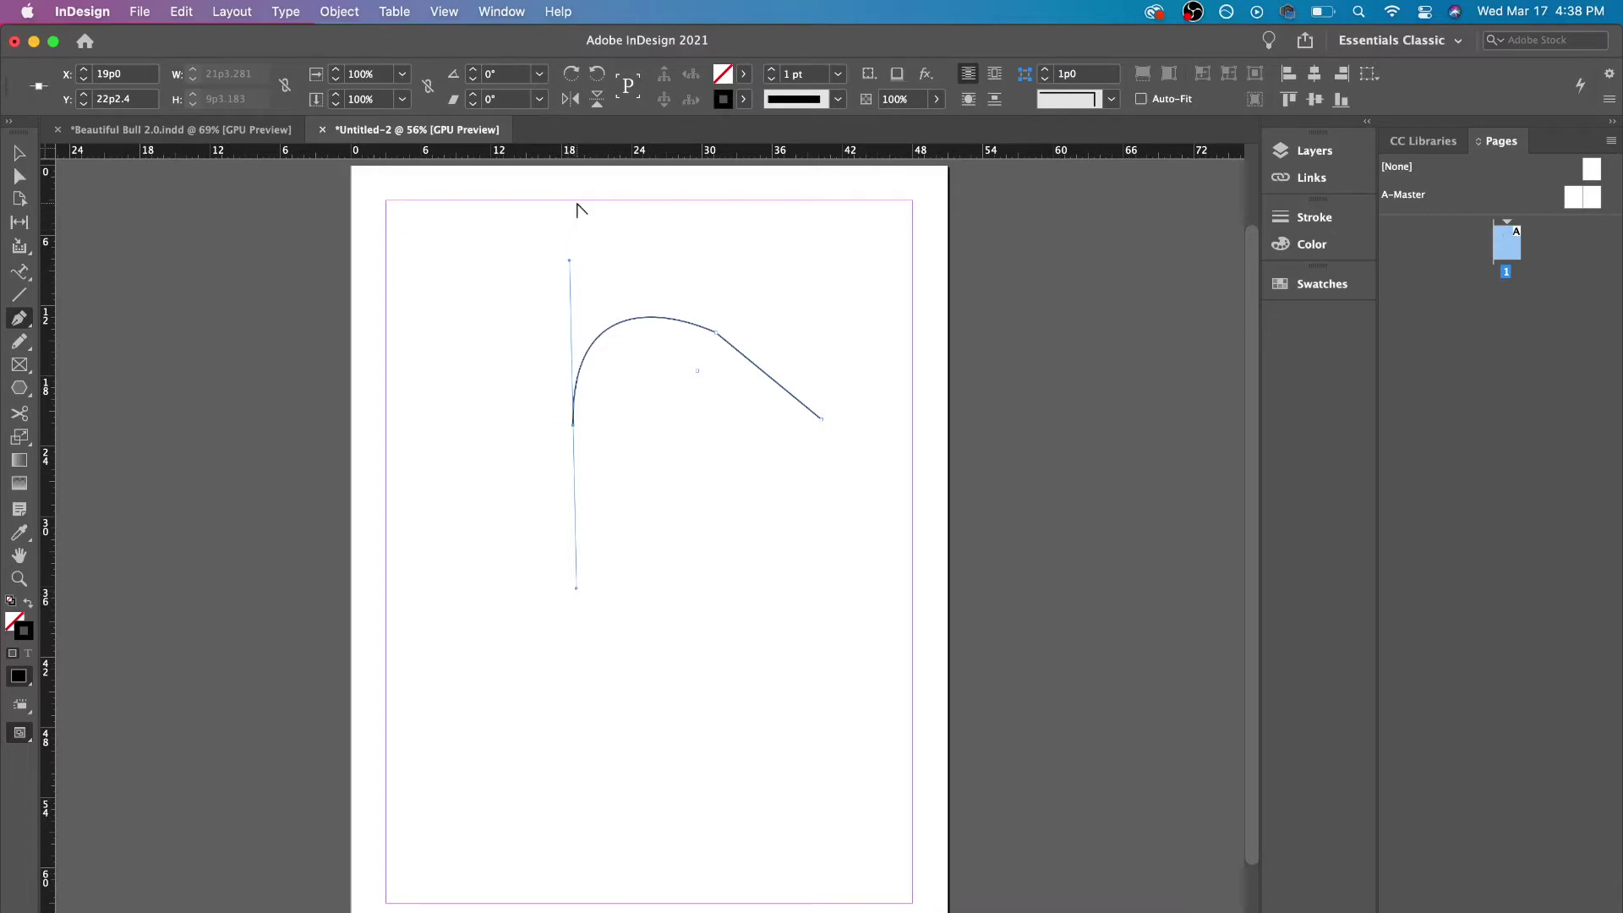
{"action": "left_click_drag", "start_coordinate": [571, 264], "coordinate": [525, 252]}
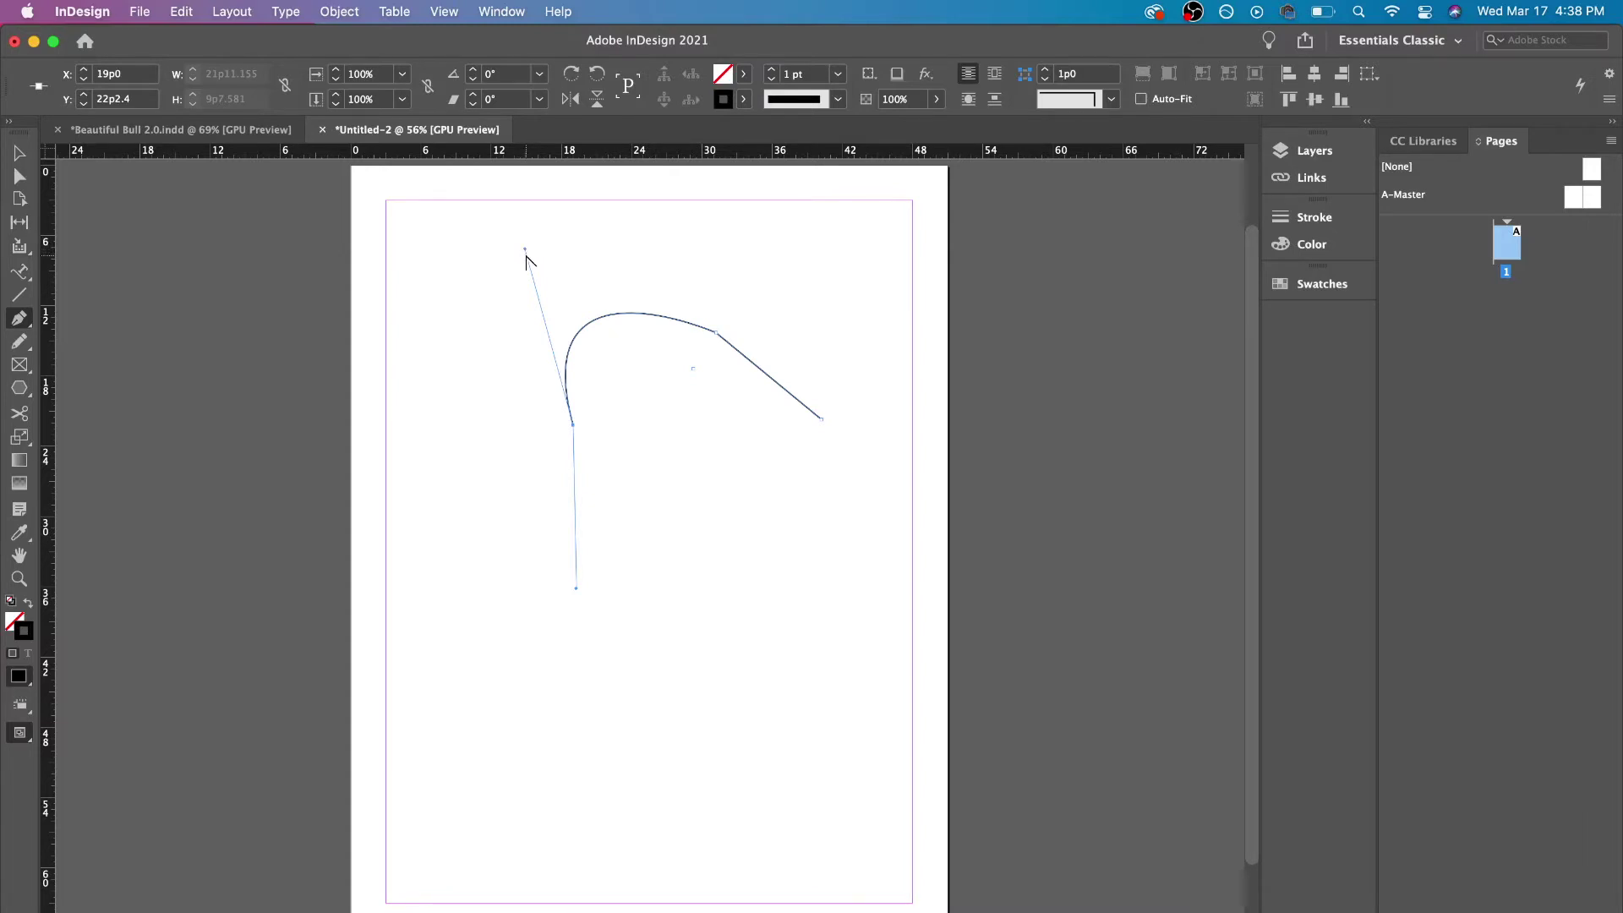
{"action": "mouse_move", "coordinate": [525, 250]}
{"action": "left_mouse_down"}
{"action": "mouse_move", "coordinate": [586, 246]}
{"action": "mouse_move", "coordinate": [529, 258]}
{"action": "left_mouse_up"}
Add corner and smooth anchors around the bottom and right, closing the path at its start
{"action": "left_click", "coordinate": [613, 570]}
{"action": "left_click", "coordinate": [744, 570]}
{"action": "left_click_drag", "start_coordinate": [684, 670], "coordinate": [534, 669]}
{"action": "left_click", "coordinate": [534, 669]}
{"action": "left_click", "coordinate": [484, 780]}
{"action": "left_click_drag", "start_coordinate": [722, 782], "coordinate": [807, 649]}
{"action": "left_click", "coordinate": [873, 638]}
{"action": "left_click", "coordinate": [873, 522]}
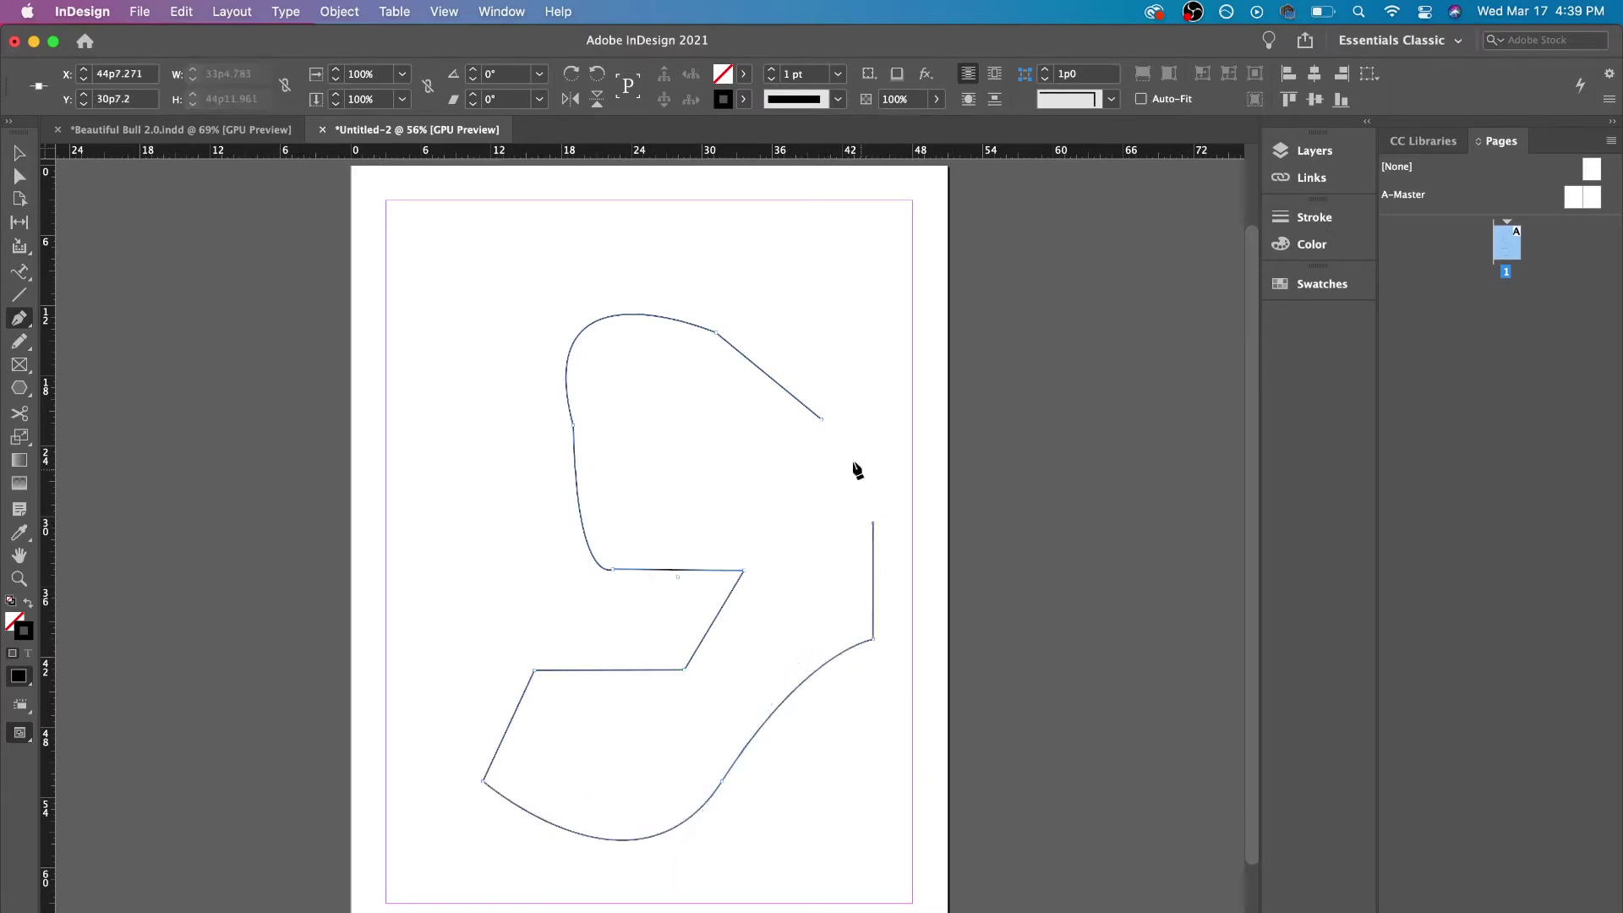
{"action": "left_click", "coordinate": [822, 421]}
Fill the closed shape with the cyan C=100 M=0 Y=0 K=0 swatch
{"action": "left_click", "coordinate": [745, 76]}
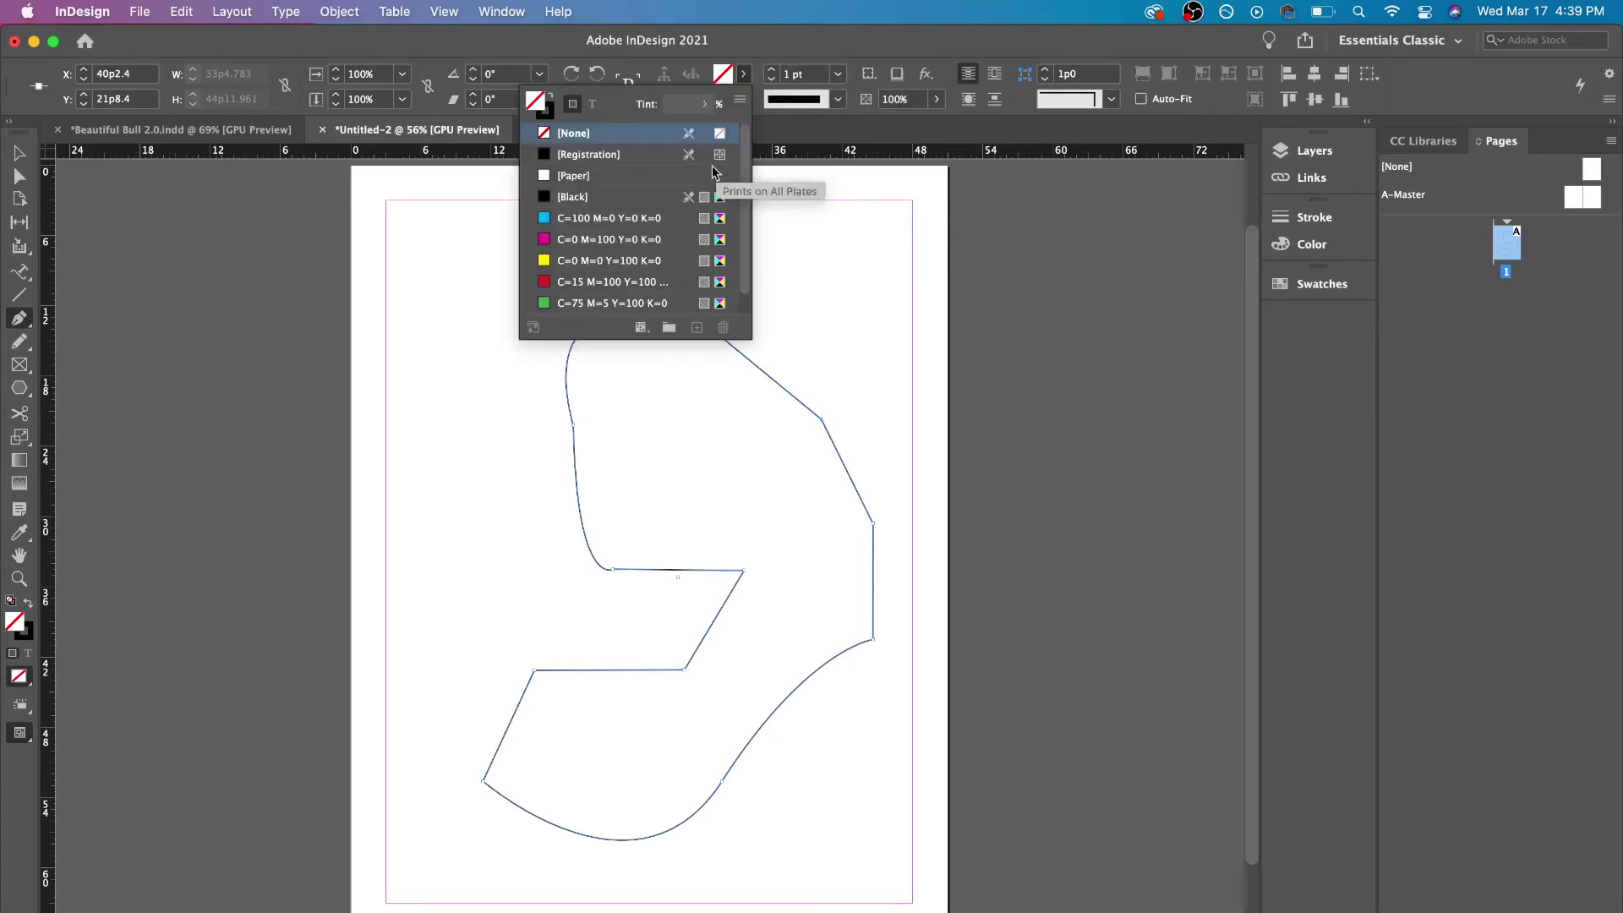
{"action": "left_click", "coordinate": [631, 218]}
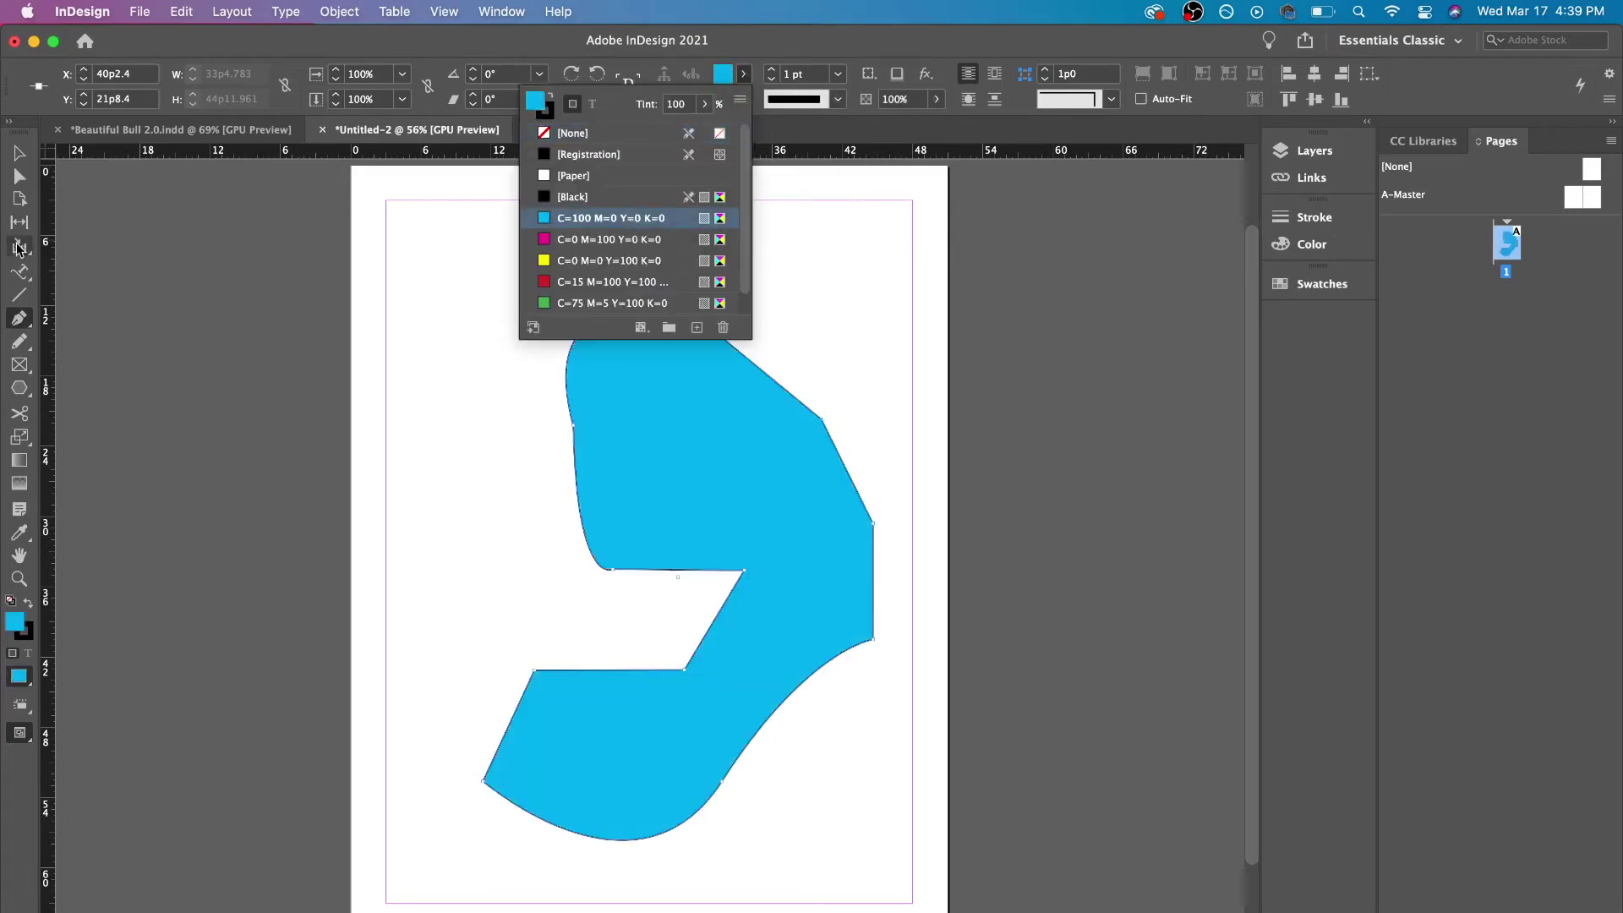
{"action": "left_click", "coordinate": [505, 462]}
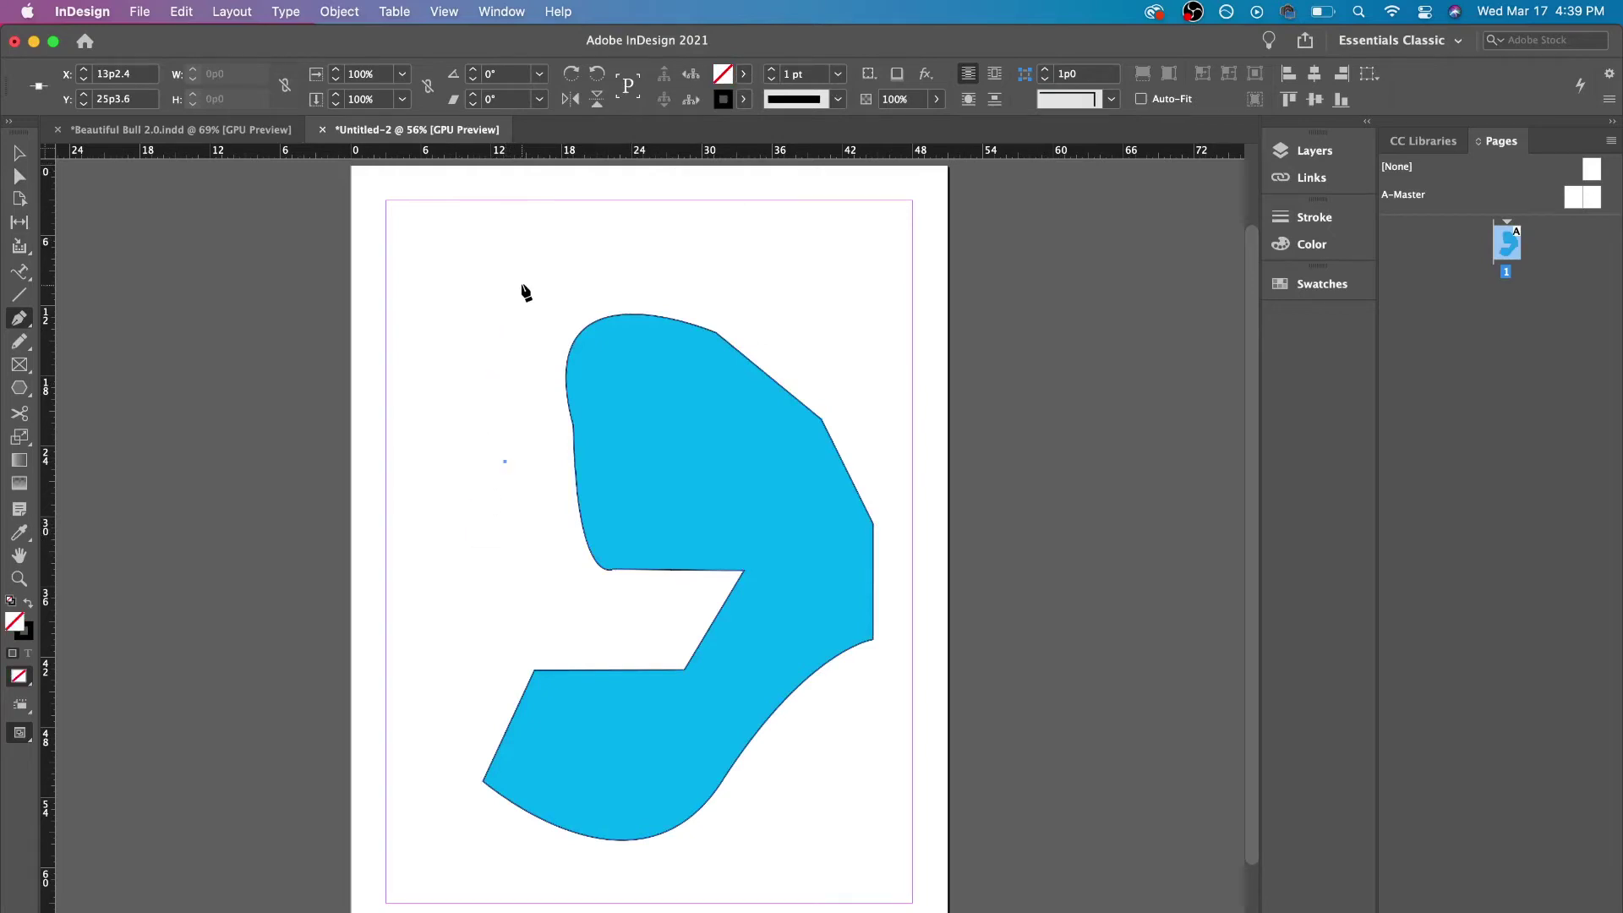
Draw the wavy left loop of a new path and fill it with magenta
{"action": "left_click_drag", "start_coordinate": [464, 425], "coordinate": [464, 295]}
{"action": "left_click_drag", "start_coordinate": [457, 236], "coordinate": [514, 206]}
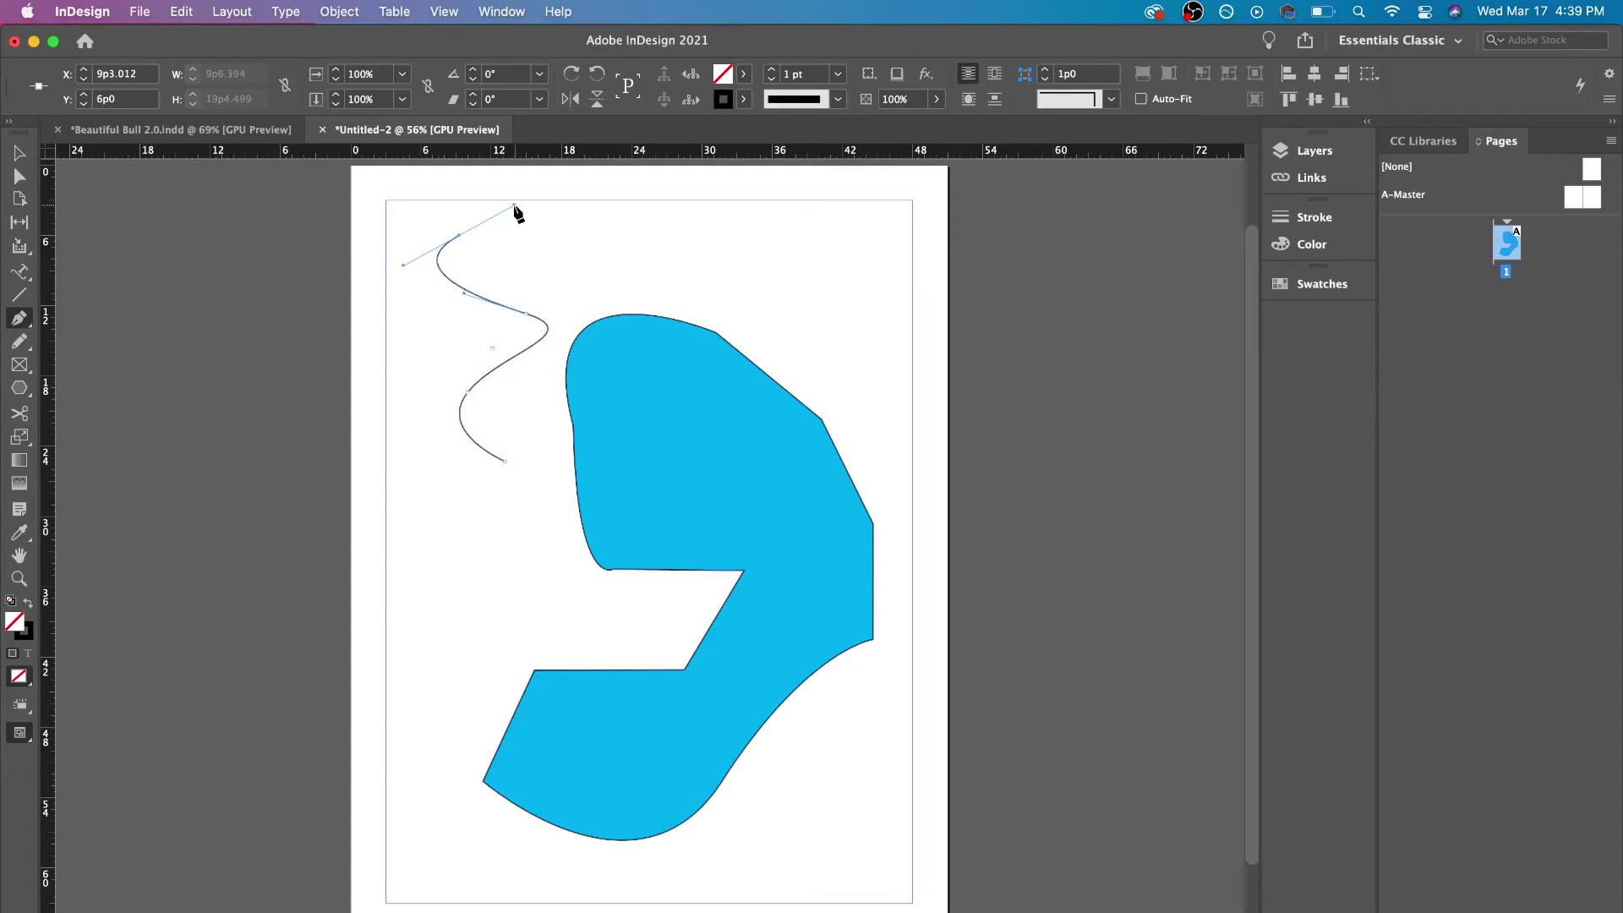
{"action": "left_click", "coordinate": [505, 562]}
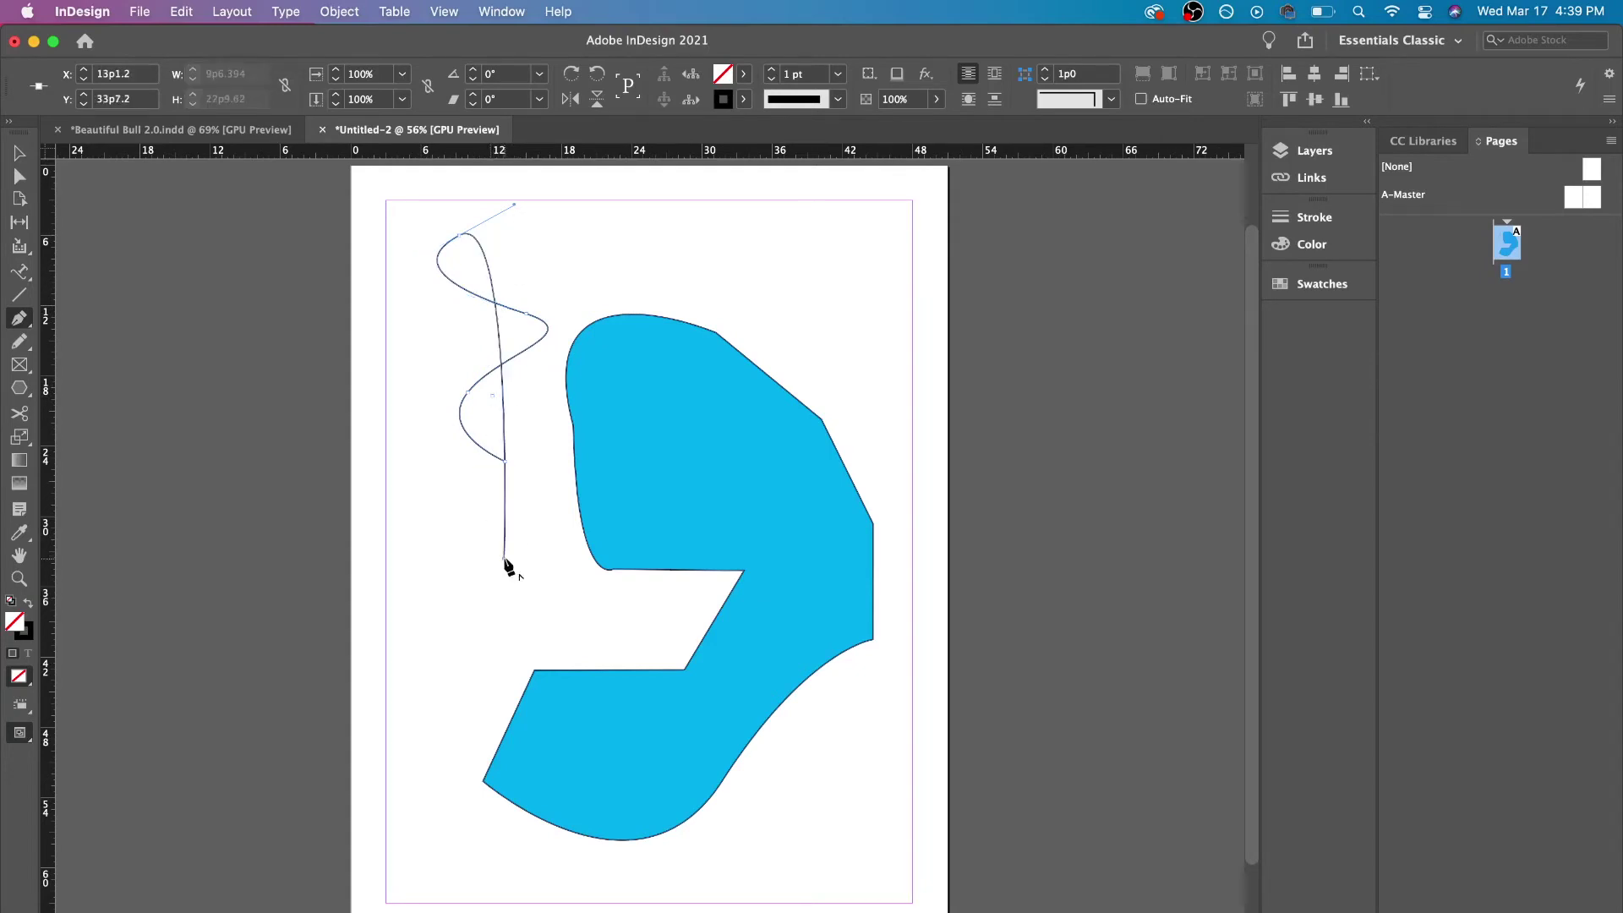
{"action": "left_click", "coordinate": [743, 77]}
{"action": "left_click", "coordinate": [575, 243]}
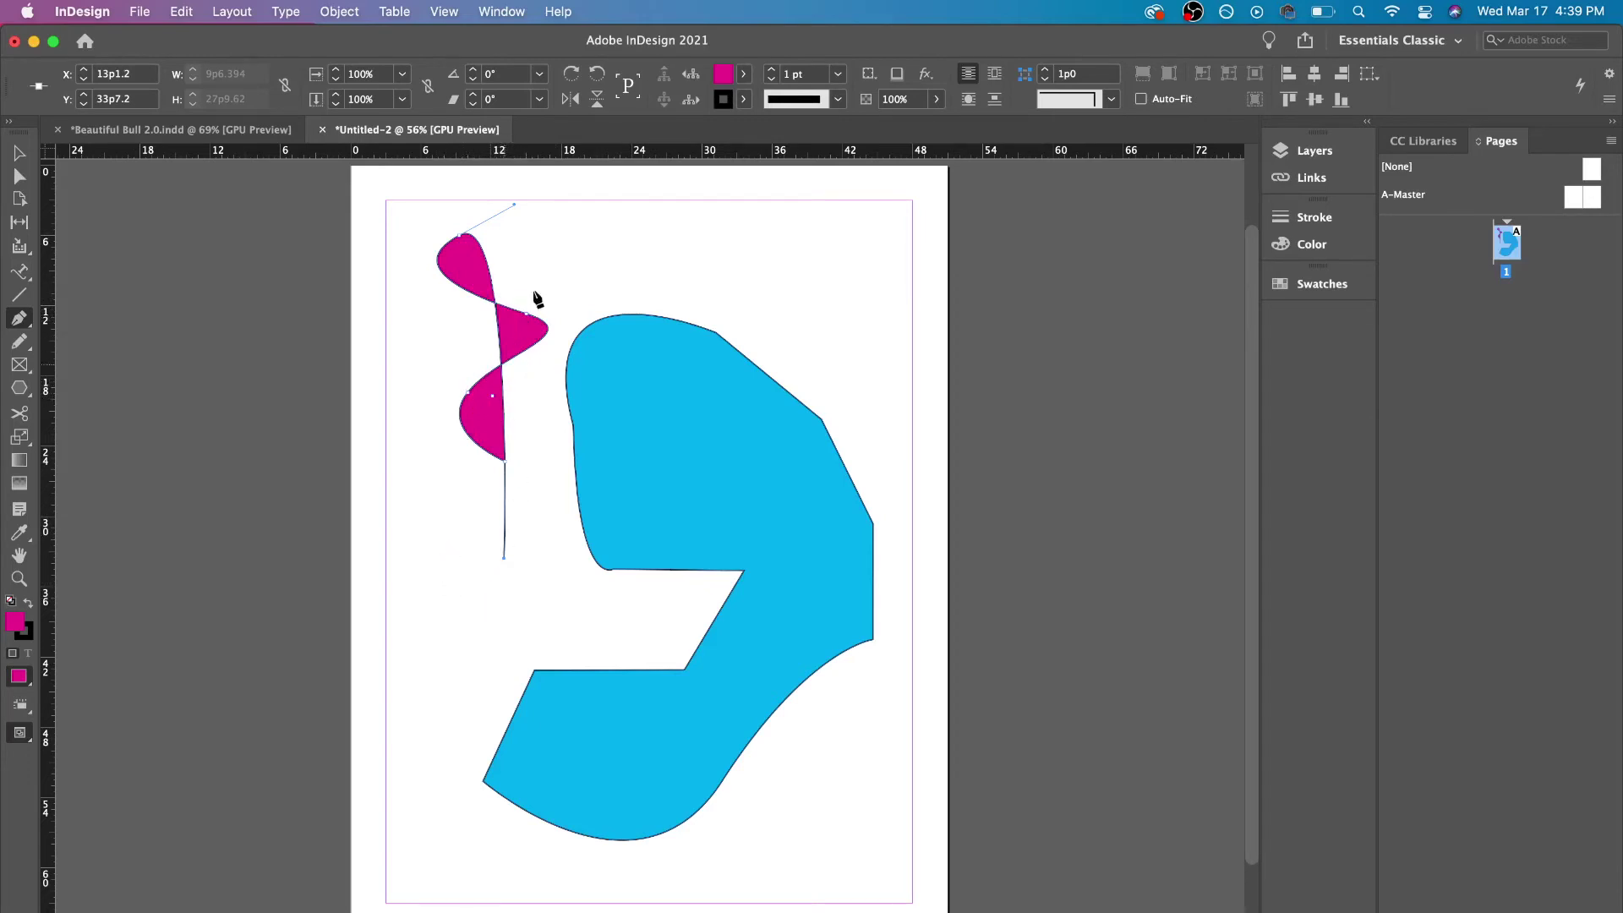
Extend the magenta path into an upward spike and zigzag it down the right side
{"action": "left_click", "coordinate": [622, 245]}
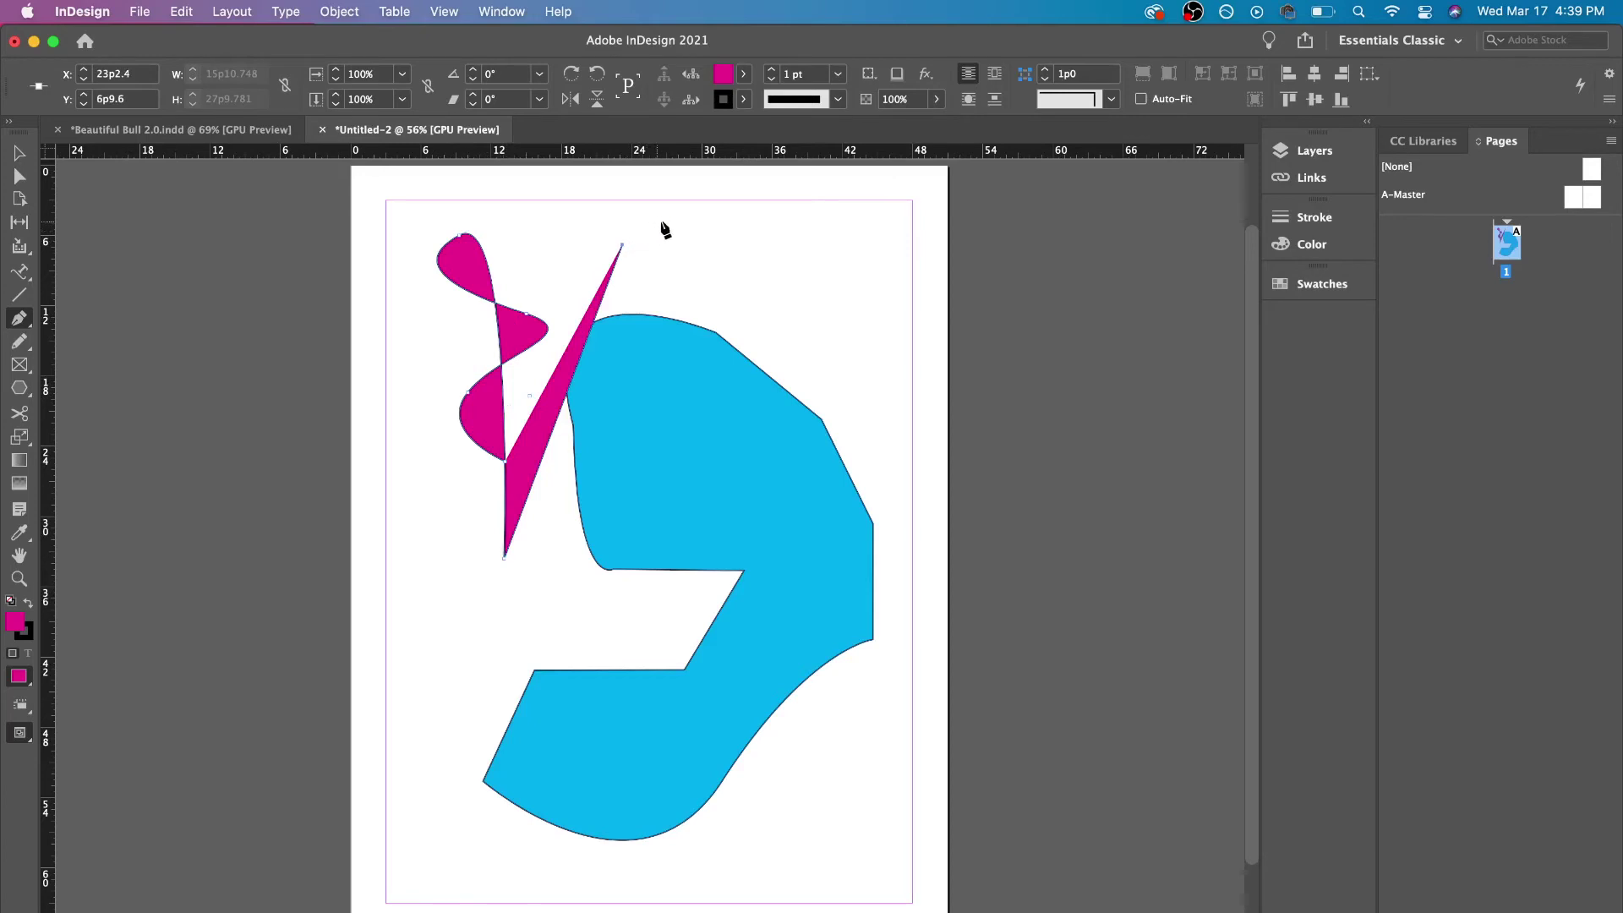
{"action": "left_click", "coordinate": [787, 249]}
{"action": "left_click", "coordinate": [877, 331]}
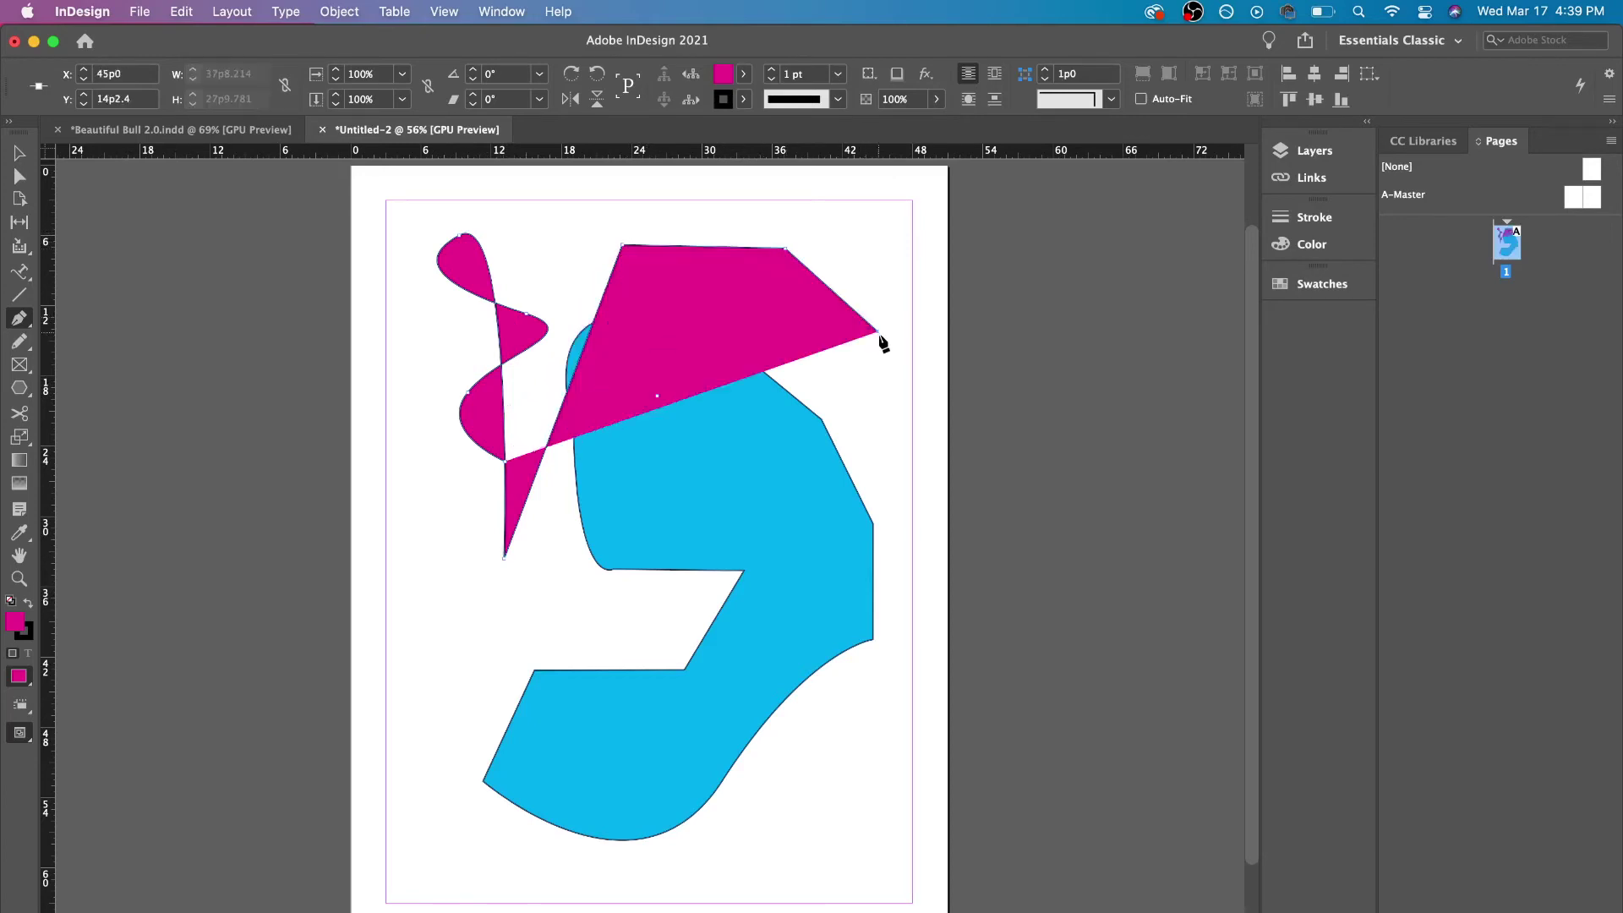
{"action": "left_click", "coordinate": [896, 381]}
{"action": "left_click", "coordinate": [907, 453]}
{"action": "left_click", "coordinate": [899, 532]}
{"action": "left_click", "coordinate": [818, 442]}
{"action": "left_click", "coordinate": [774, 244]}
{"action": "left_click", "coordinate": [862, 230]}
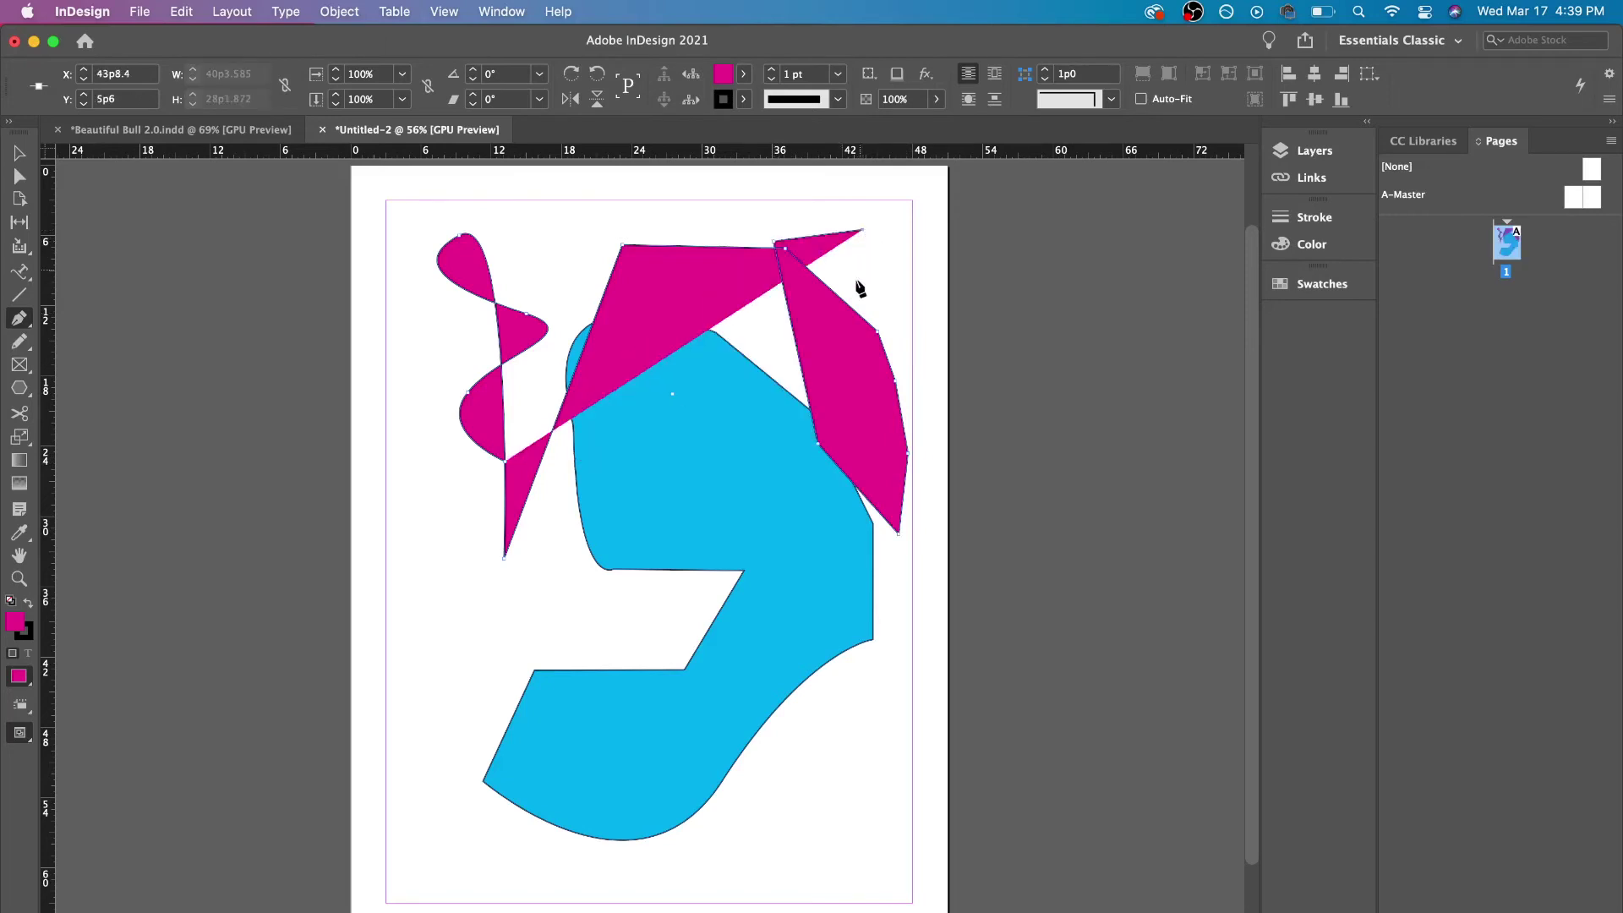
Continue the angular magenta path with anchors down across the blue shape
{"action": "left_click", "coordinate": [705, 499]}
{"action": "left_click", "coordinate": [640, 657]}
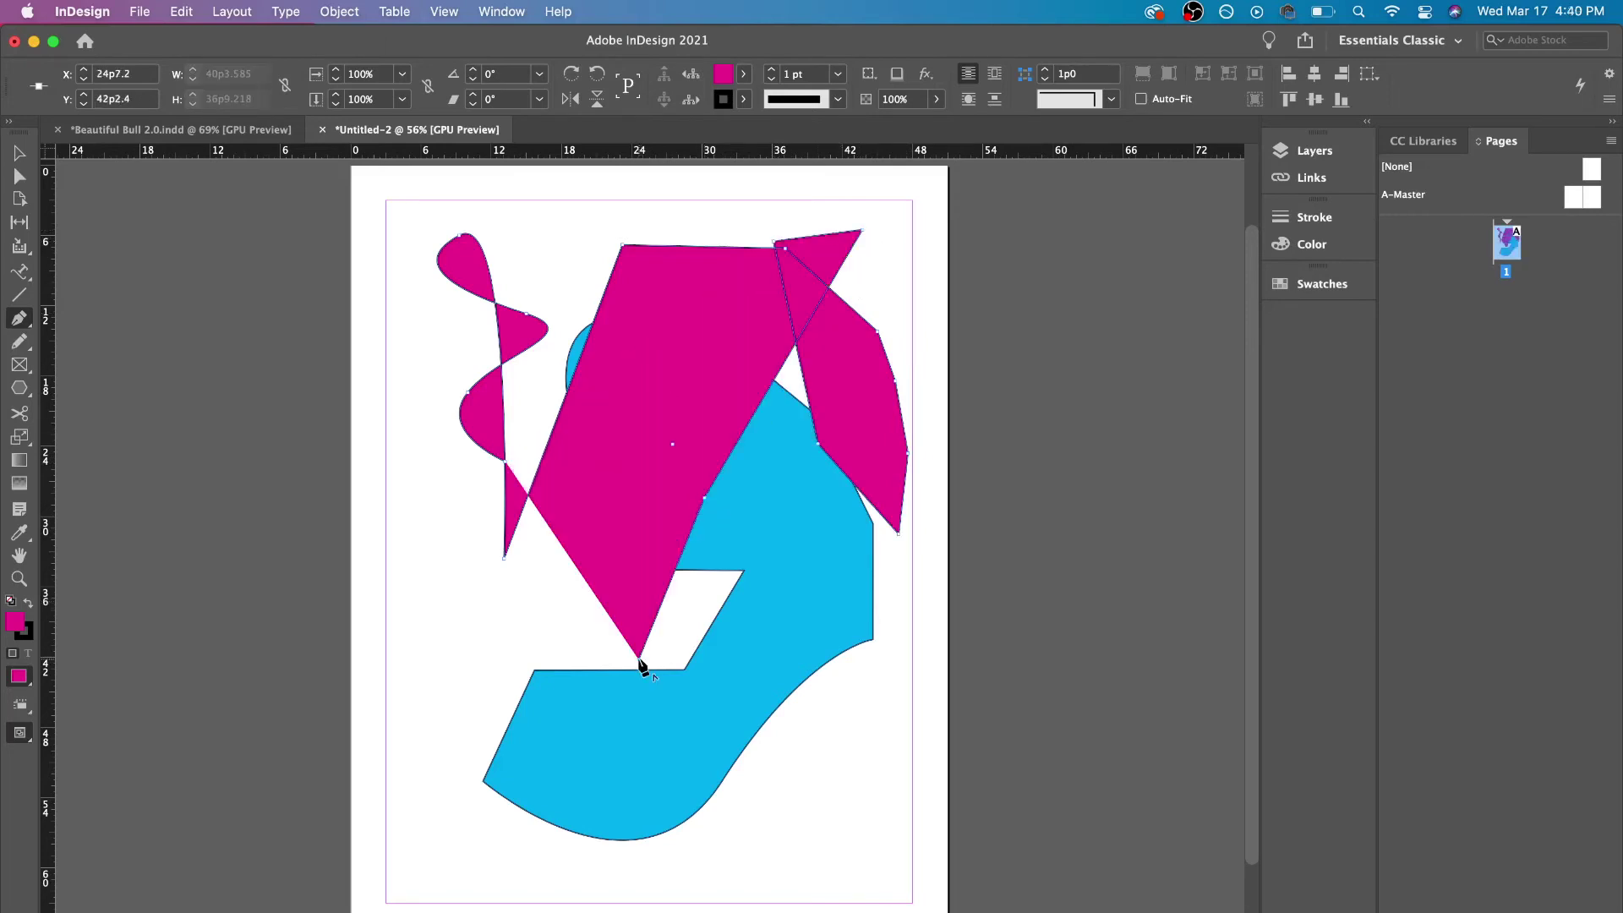
{"action": "left_click", "coordinate": [573, 269]}
{"action": "left_click", "coordinate": [521, 196]}
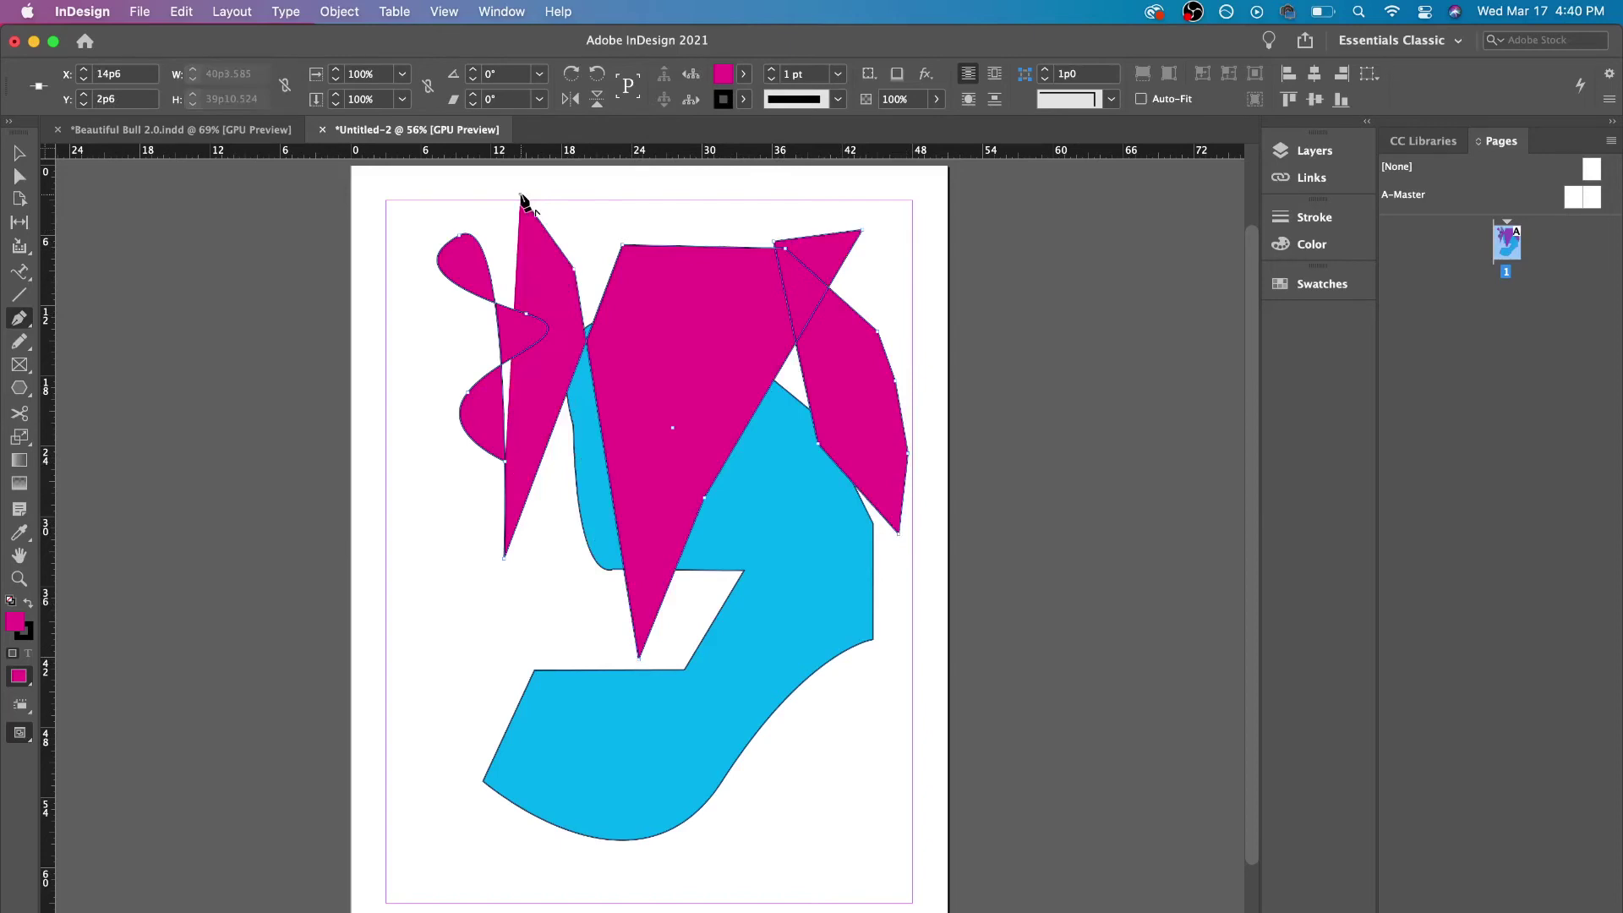
{"action": "left_click", "coordinate": [873, 587]}
{"action": "left_click", "coordinate": [717, 742]}
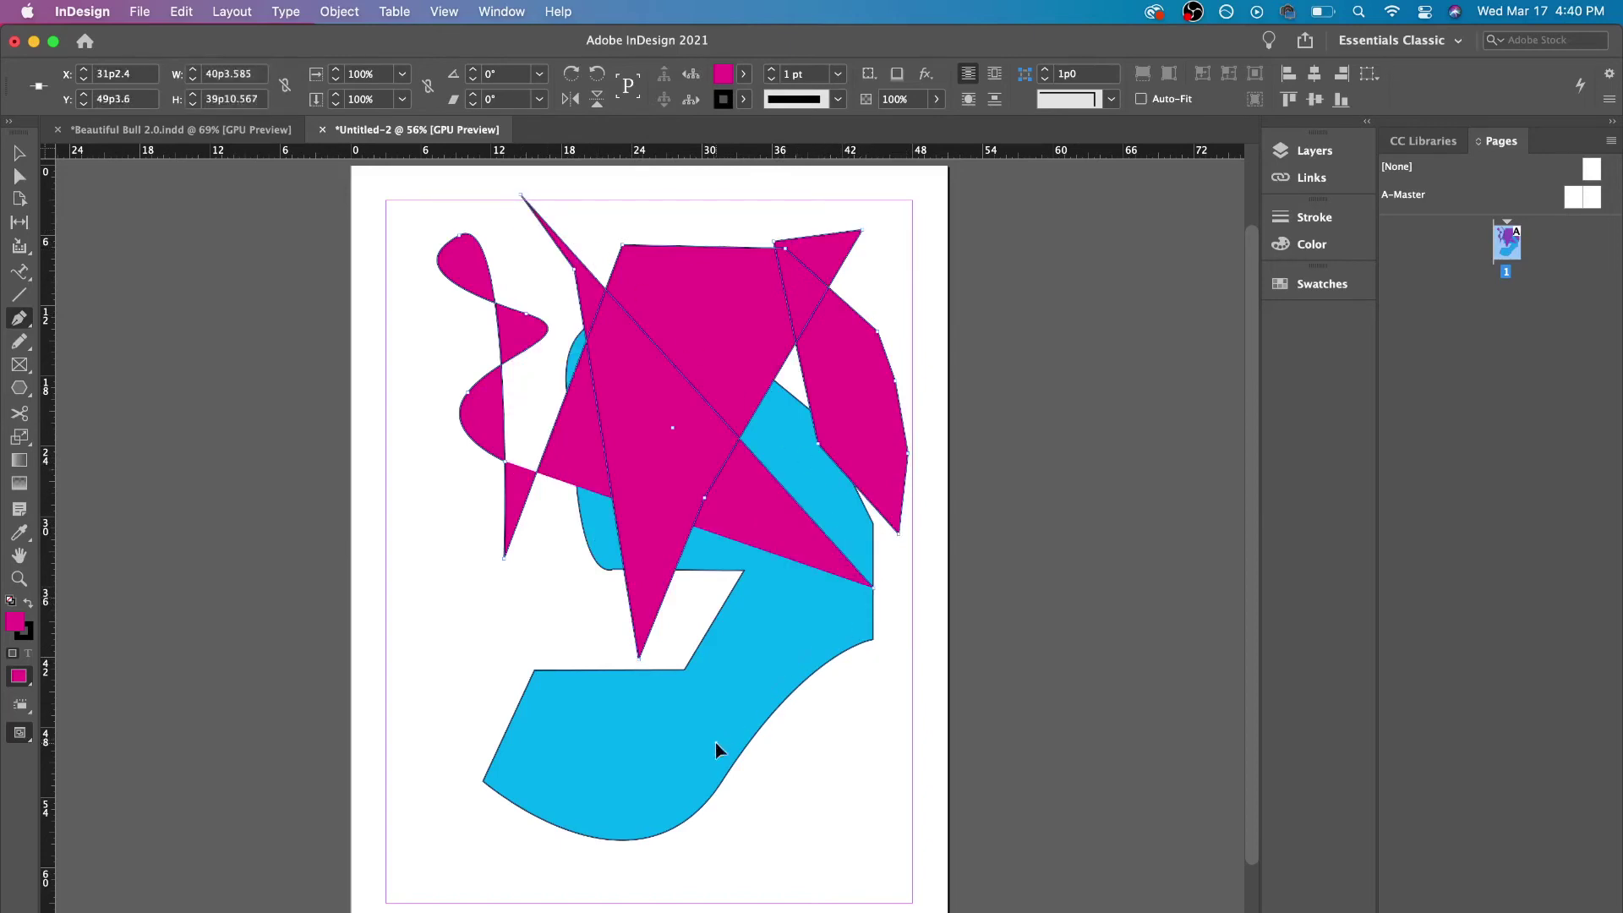
{"action": "left_click", "coordinate": [517, 704]}
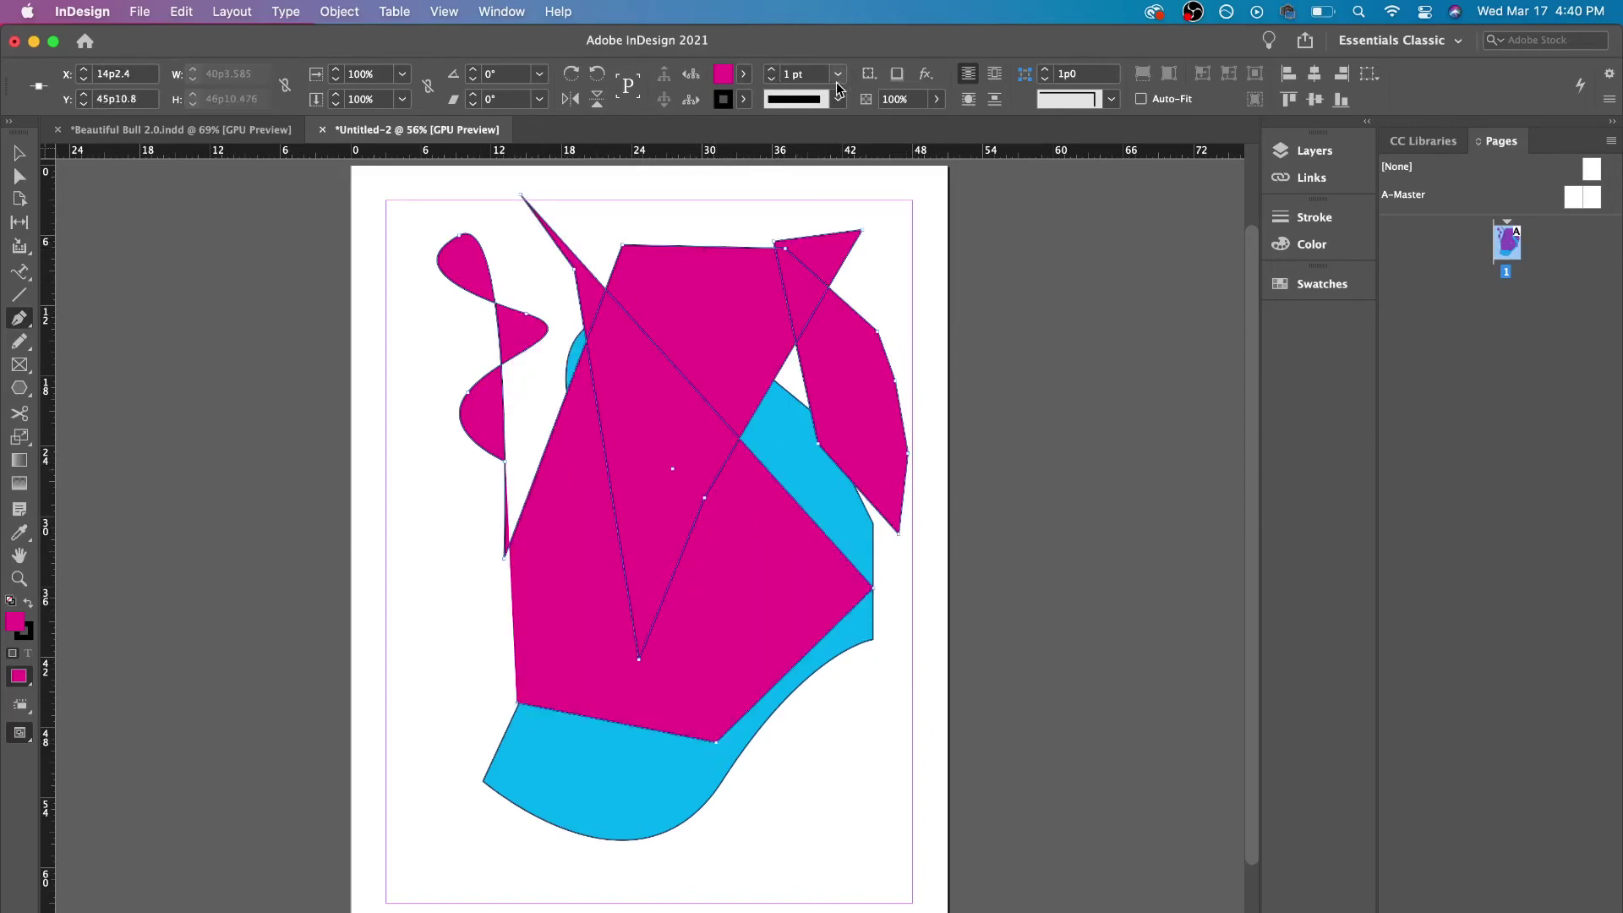
Give the magenta path a 14 pt Thick - Thick stroke
{"action": "left_click", "coordinate": [772, 70]}
{"action": "left_click", "coordinate": [771, 70]}
{"action": "left_click", "coordinate": [771, 70]}
{"action": "left_click", "coordinate": [772, 70]}
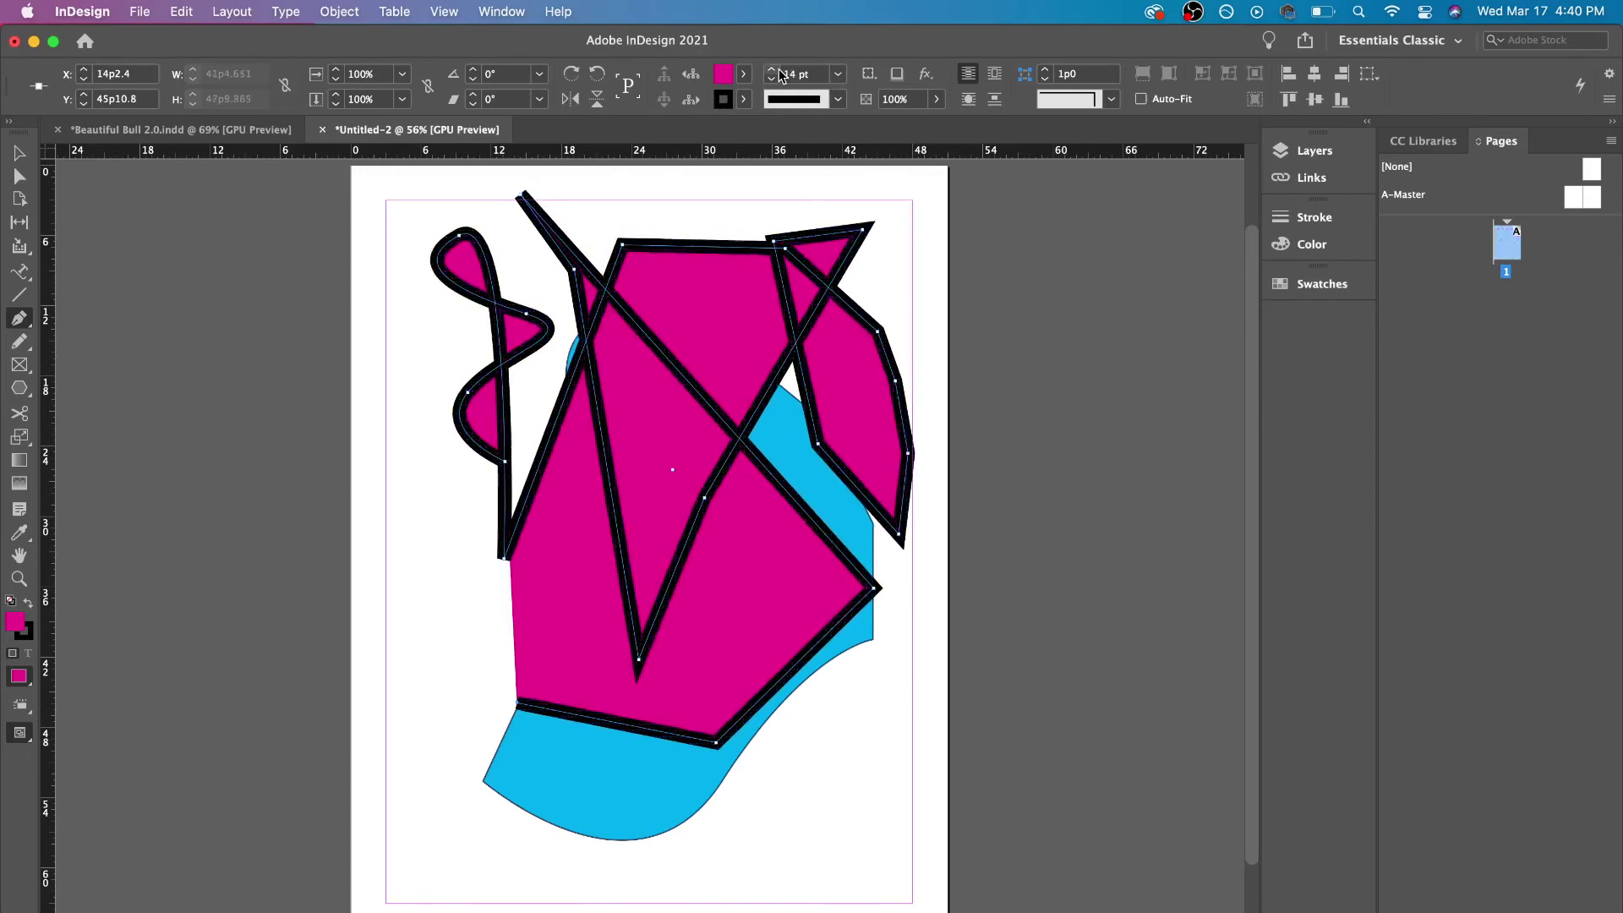
{"action": "left_click", "coordinate": [836, 101]}
{"action": "left_click", "coordinate": [833, 139]}
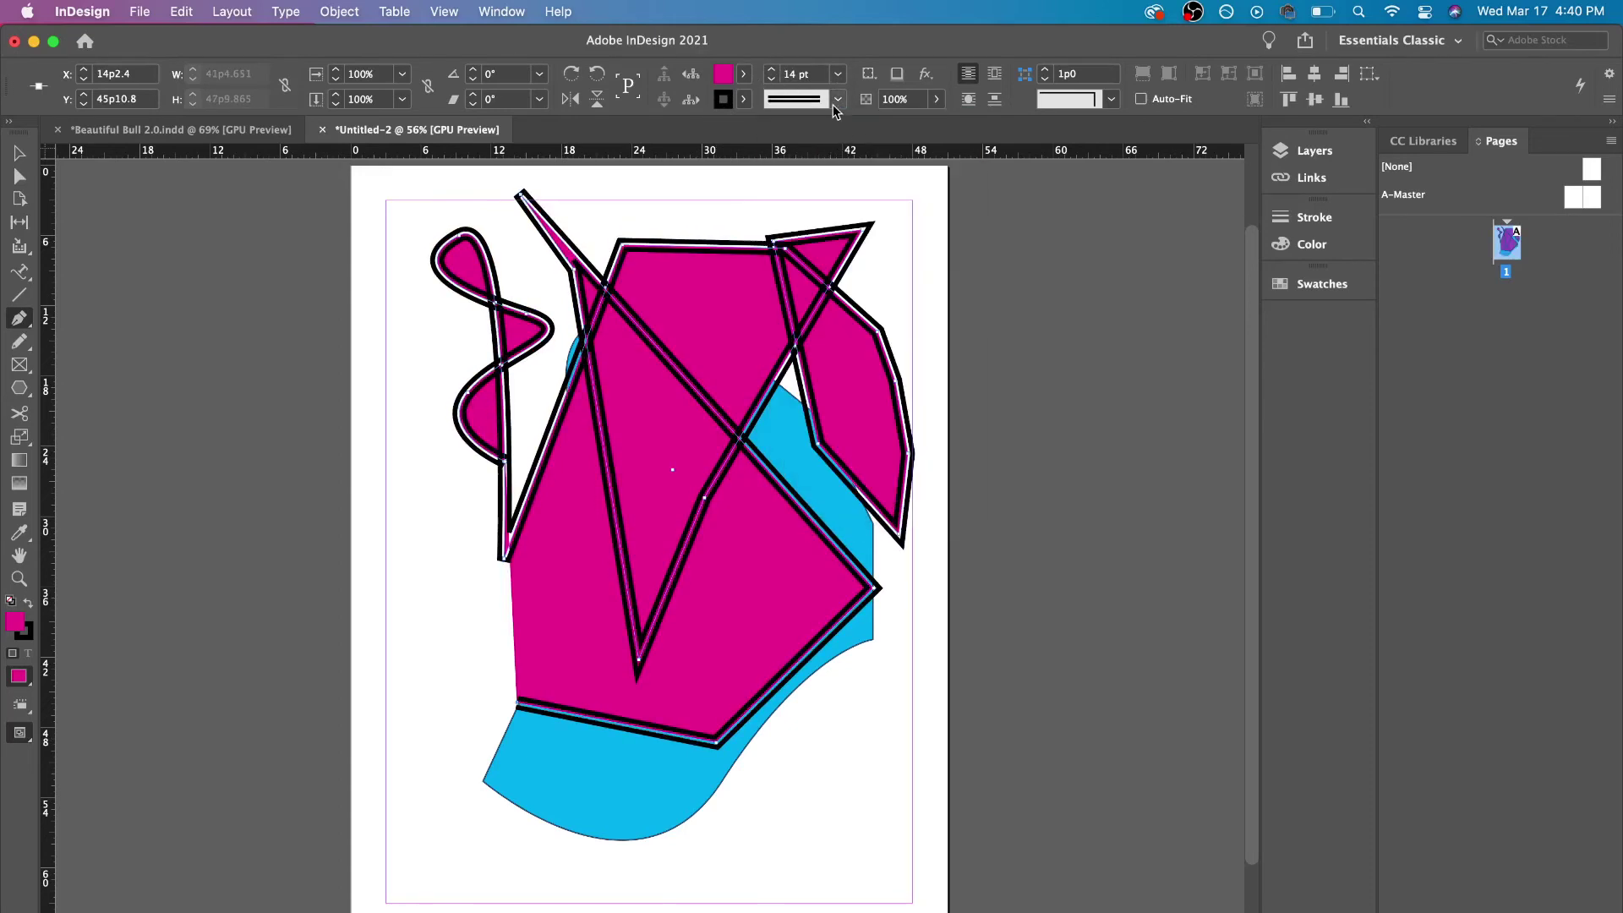
Extend the path with two lower points and fade it to 31% opacity
{"action": "left_click", "coordinate": [825, 824]}
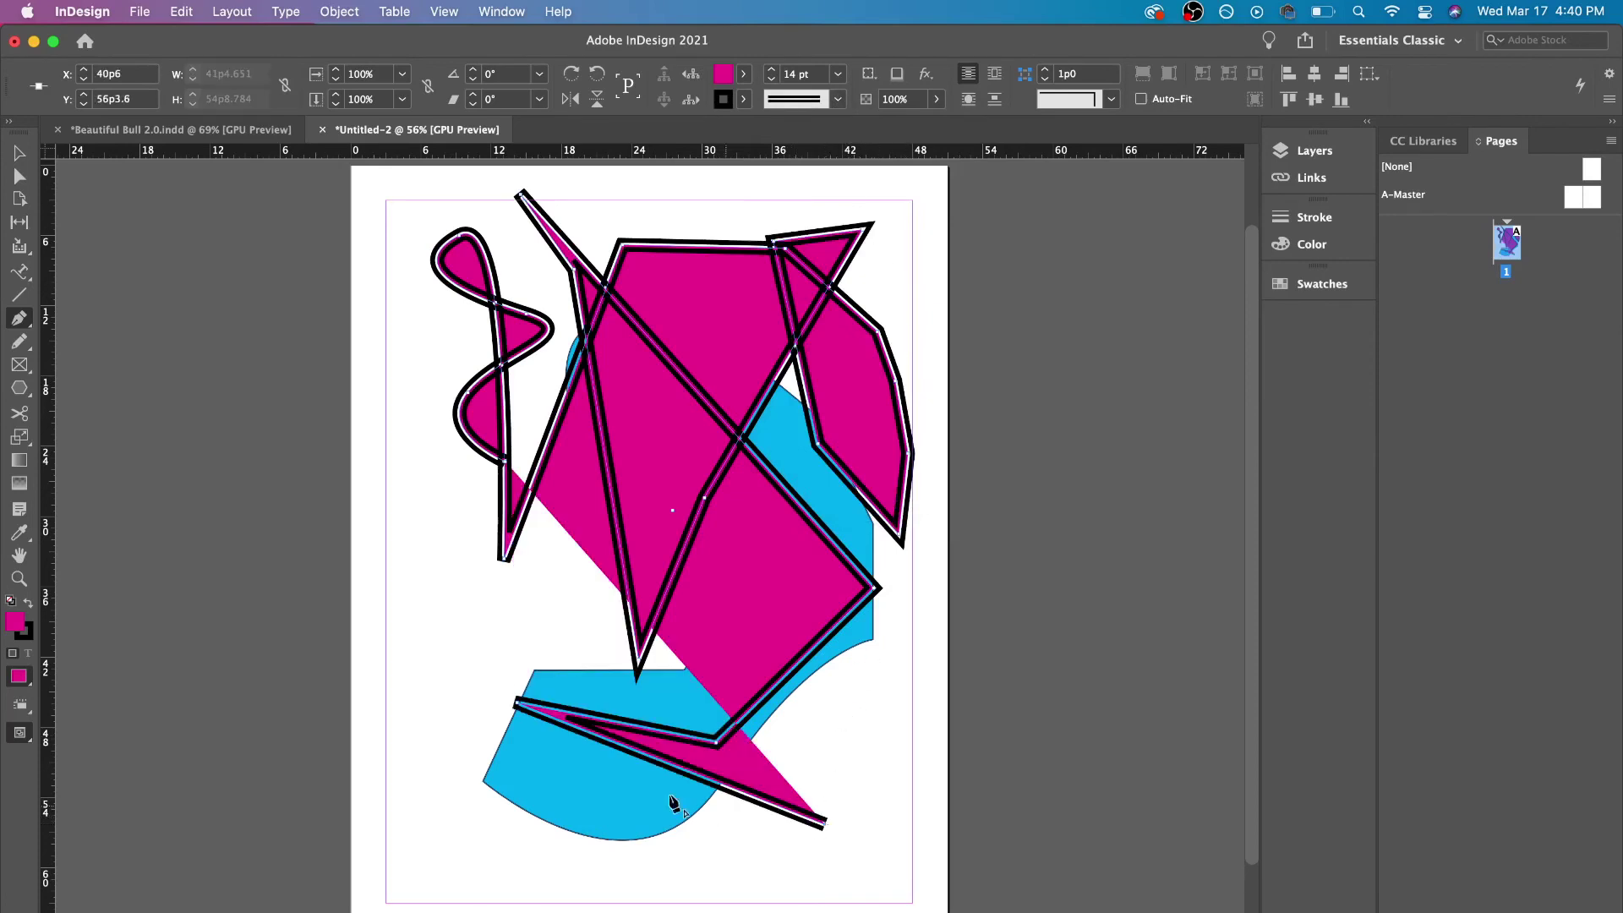
{"action": "left_click", "coordinate": [472, 648]}
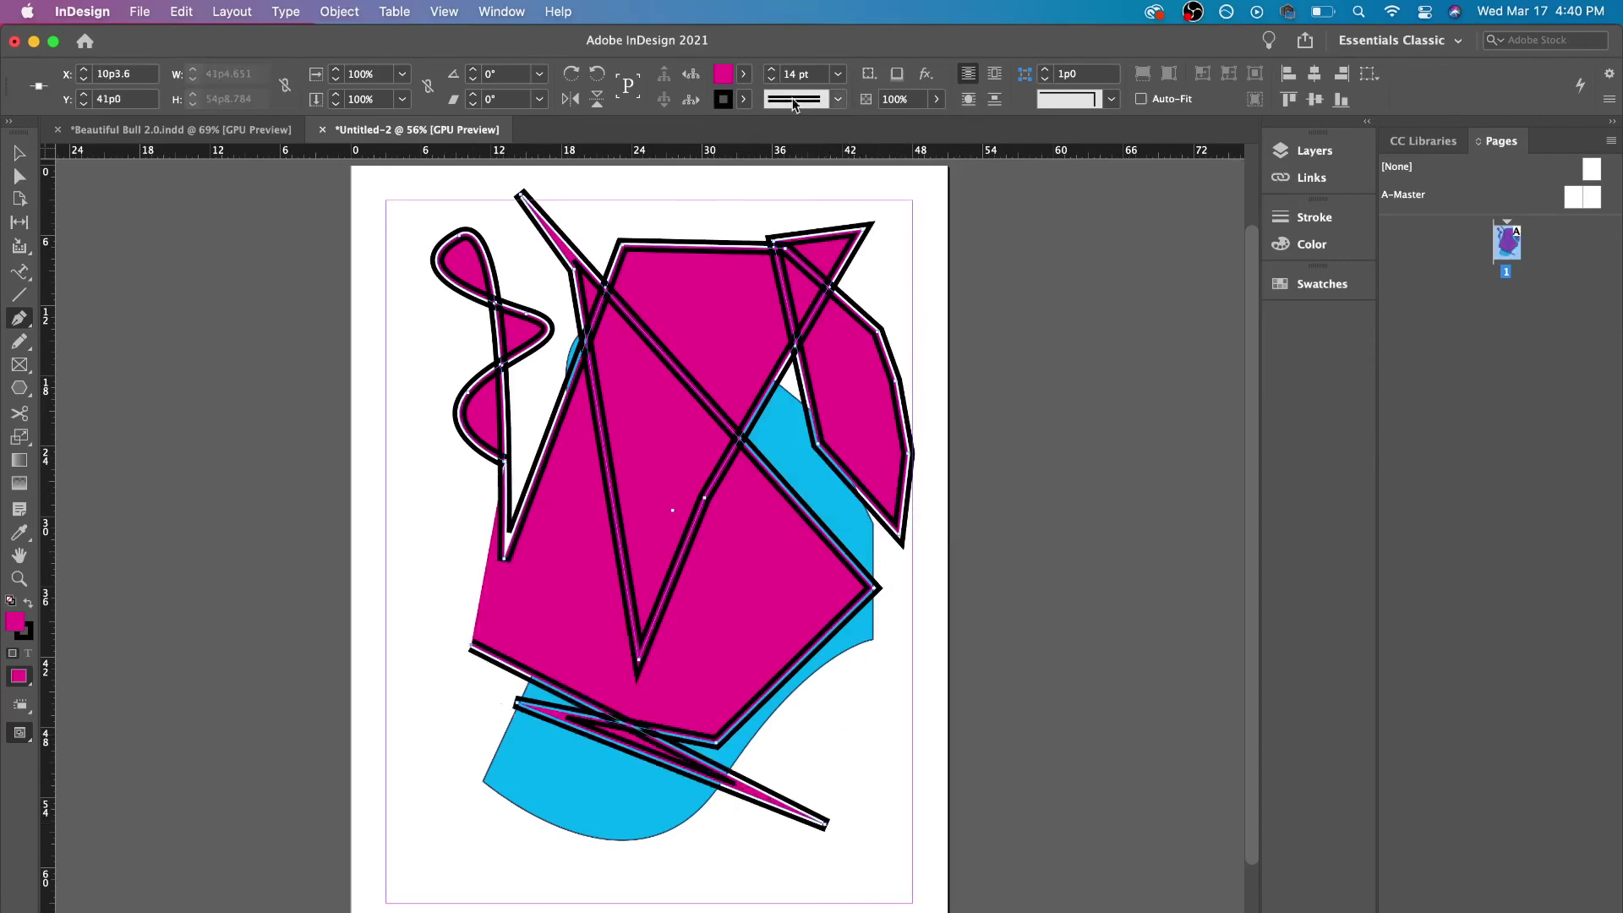
{"action": "left_click", "coordinate": [936, 98]}
{"action": "left_click_drag", "start_coordinate": [926, 123], "coordinate": [869, 125]}
{"action": "left_click", "coordinate": [869, 73]}
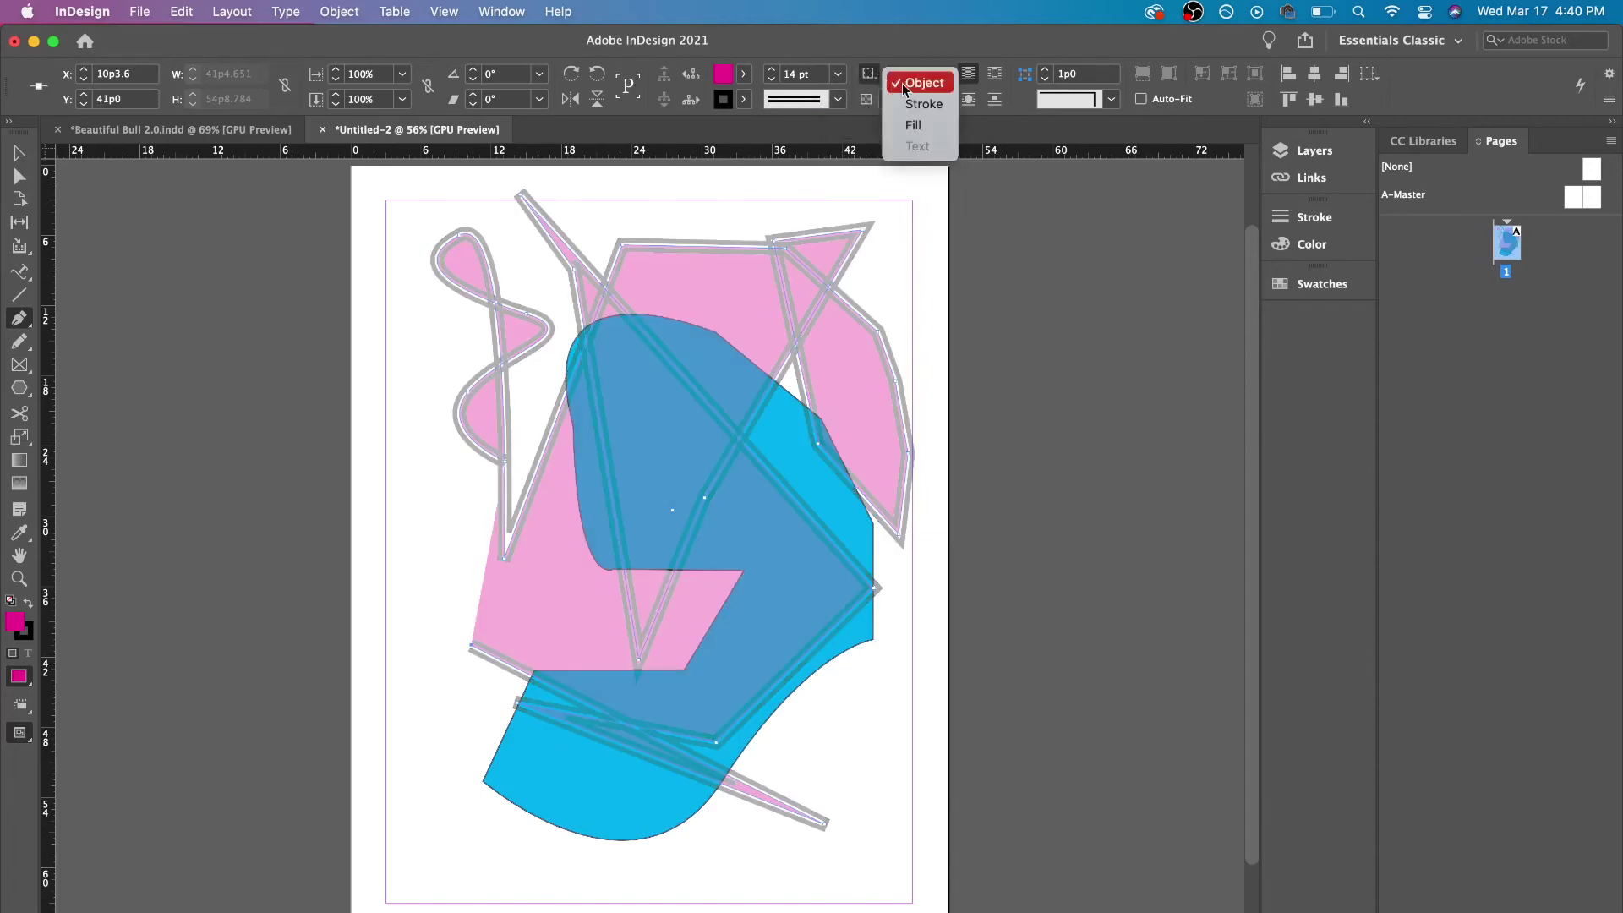
Apply a drop shadow to the whole magenta path object, leaving other effects unchanged
{"action": "left_click", "coordinate": [905, 82]}
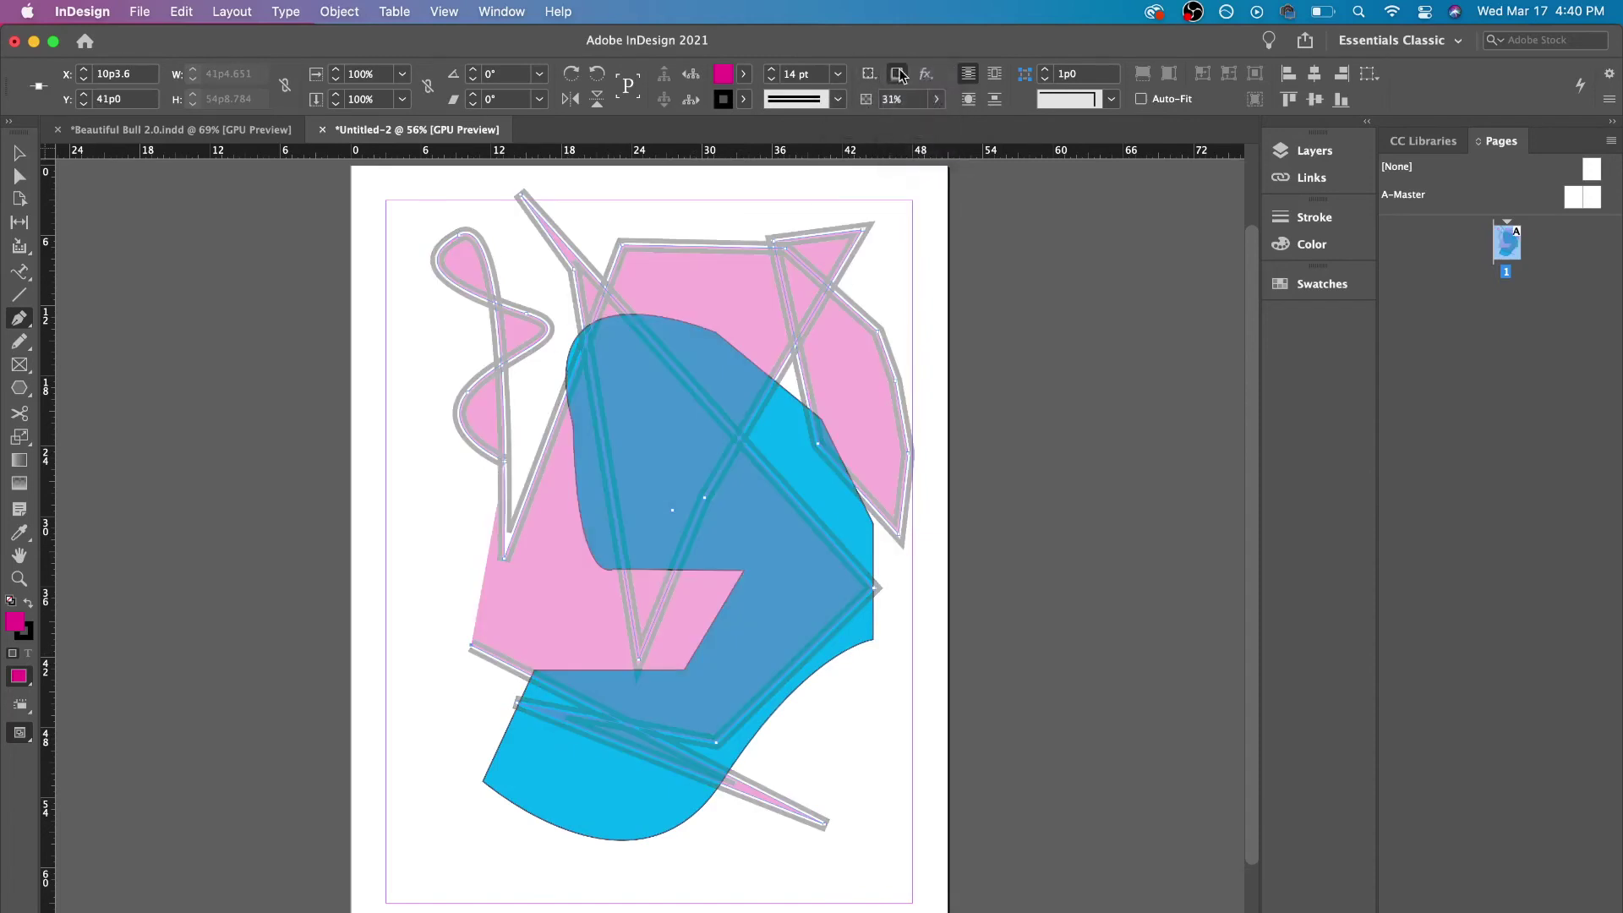
{"action": "left_click", "coordinate": [898, 74]}
{"action": "left_click", "coordinate": [925, 74]}
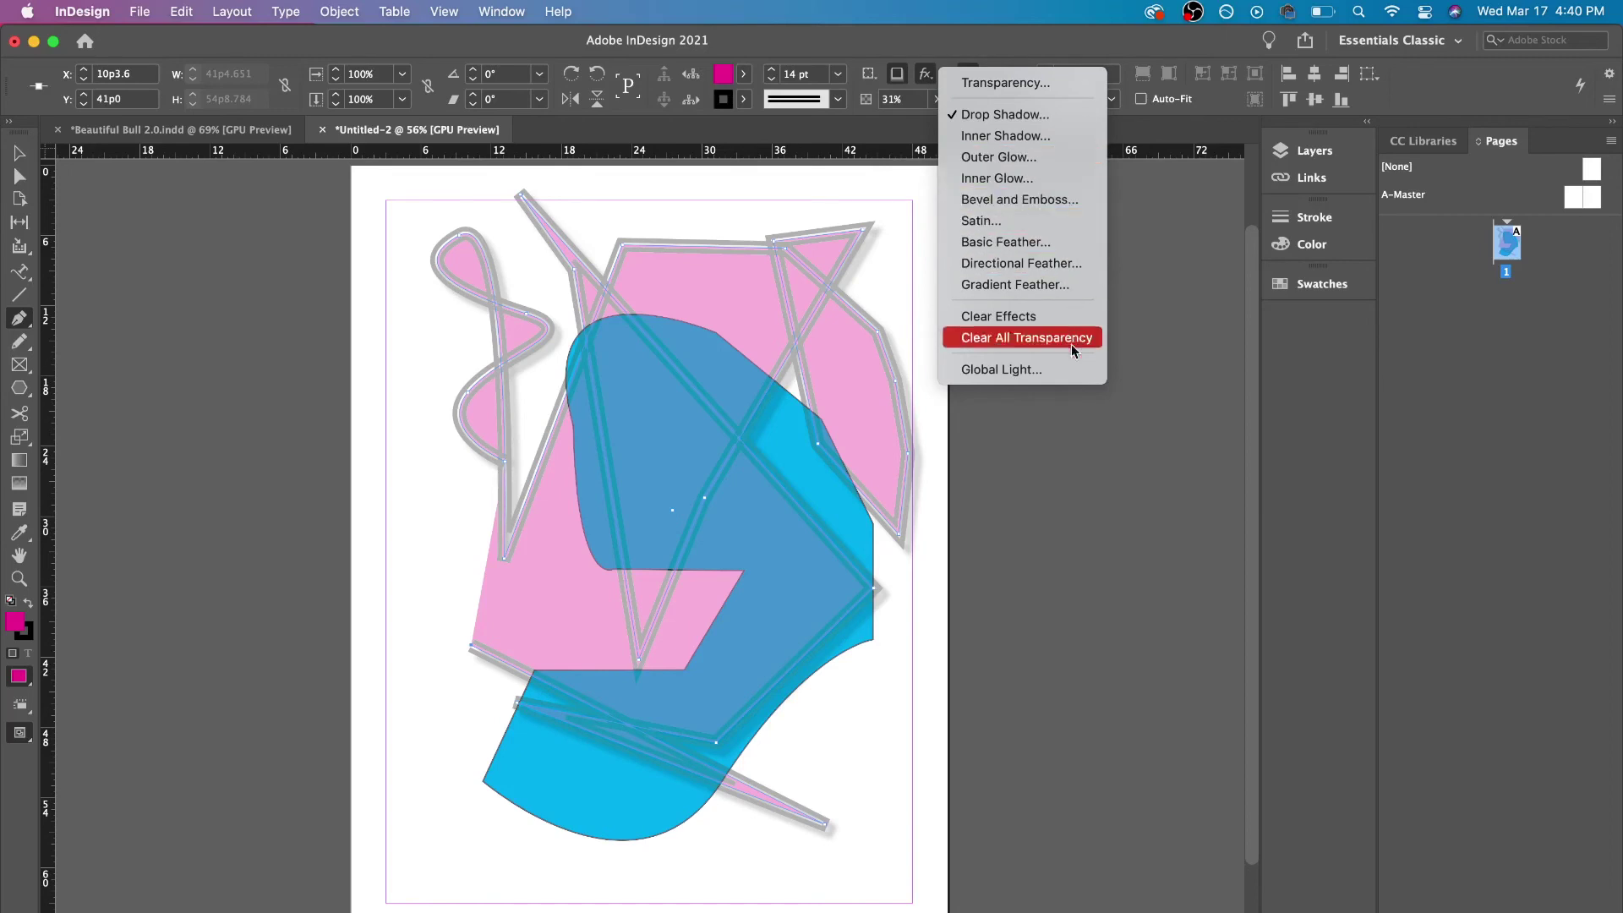
{"action": "left_click", "coordinate": [999, 54]}
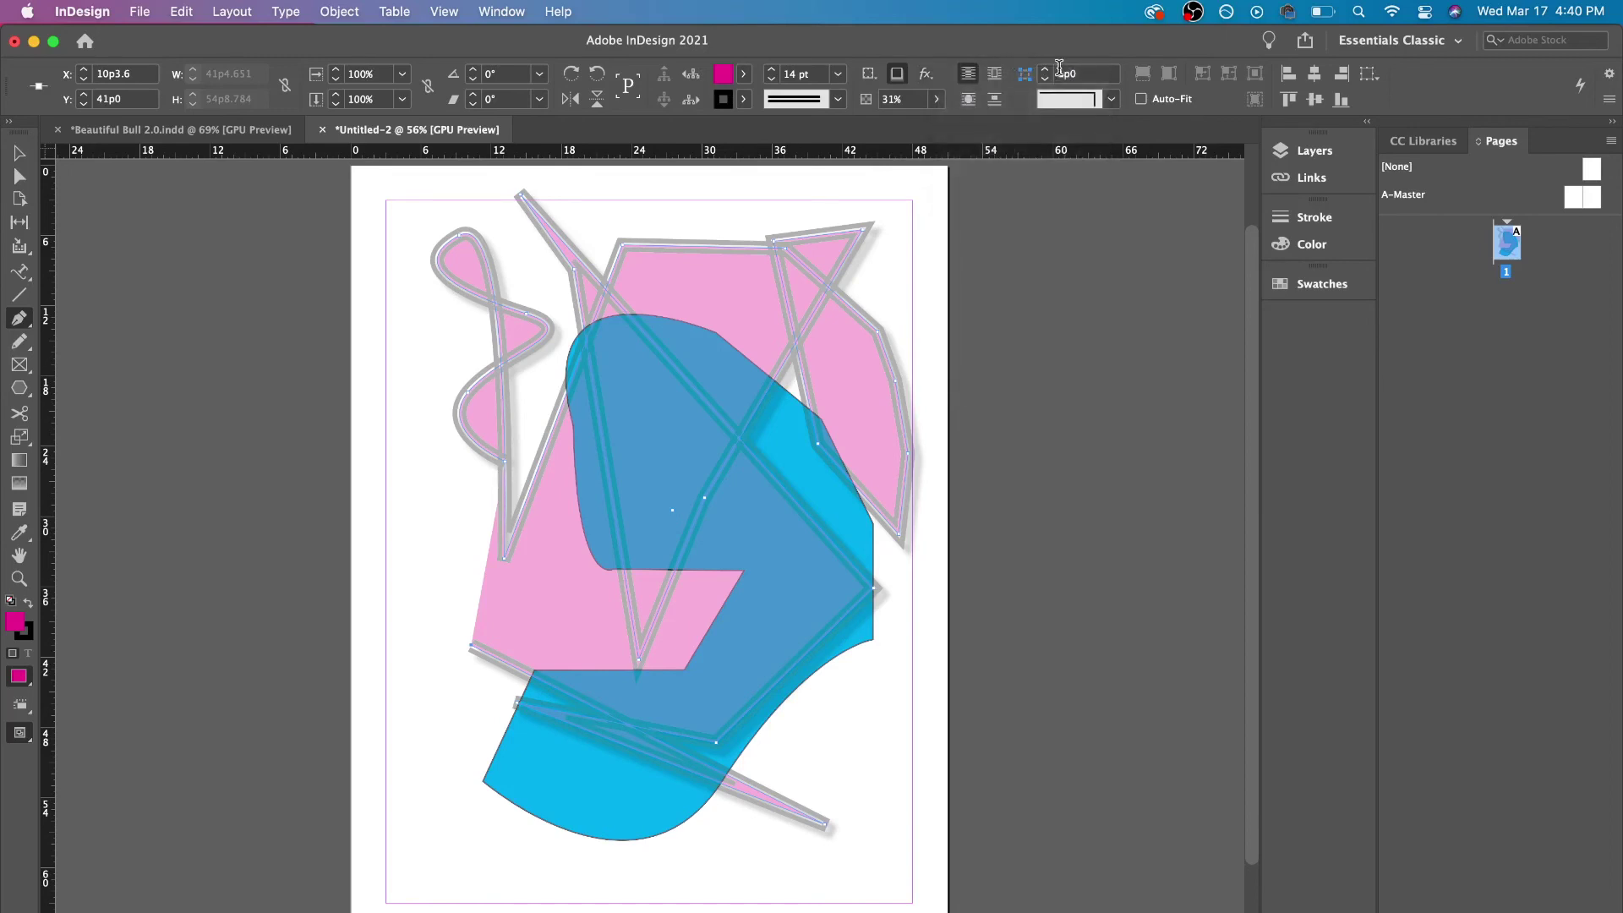
{"action": "left_click", "coordinate": [1102, 101]}
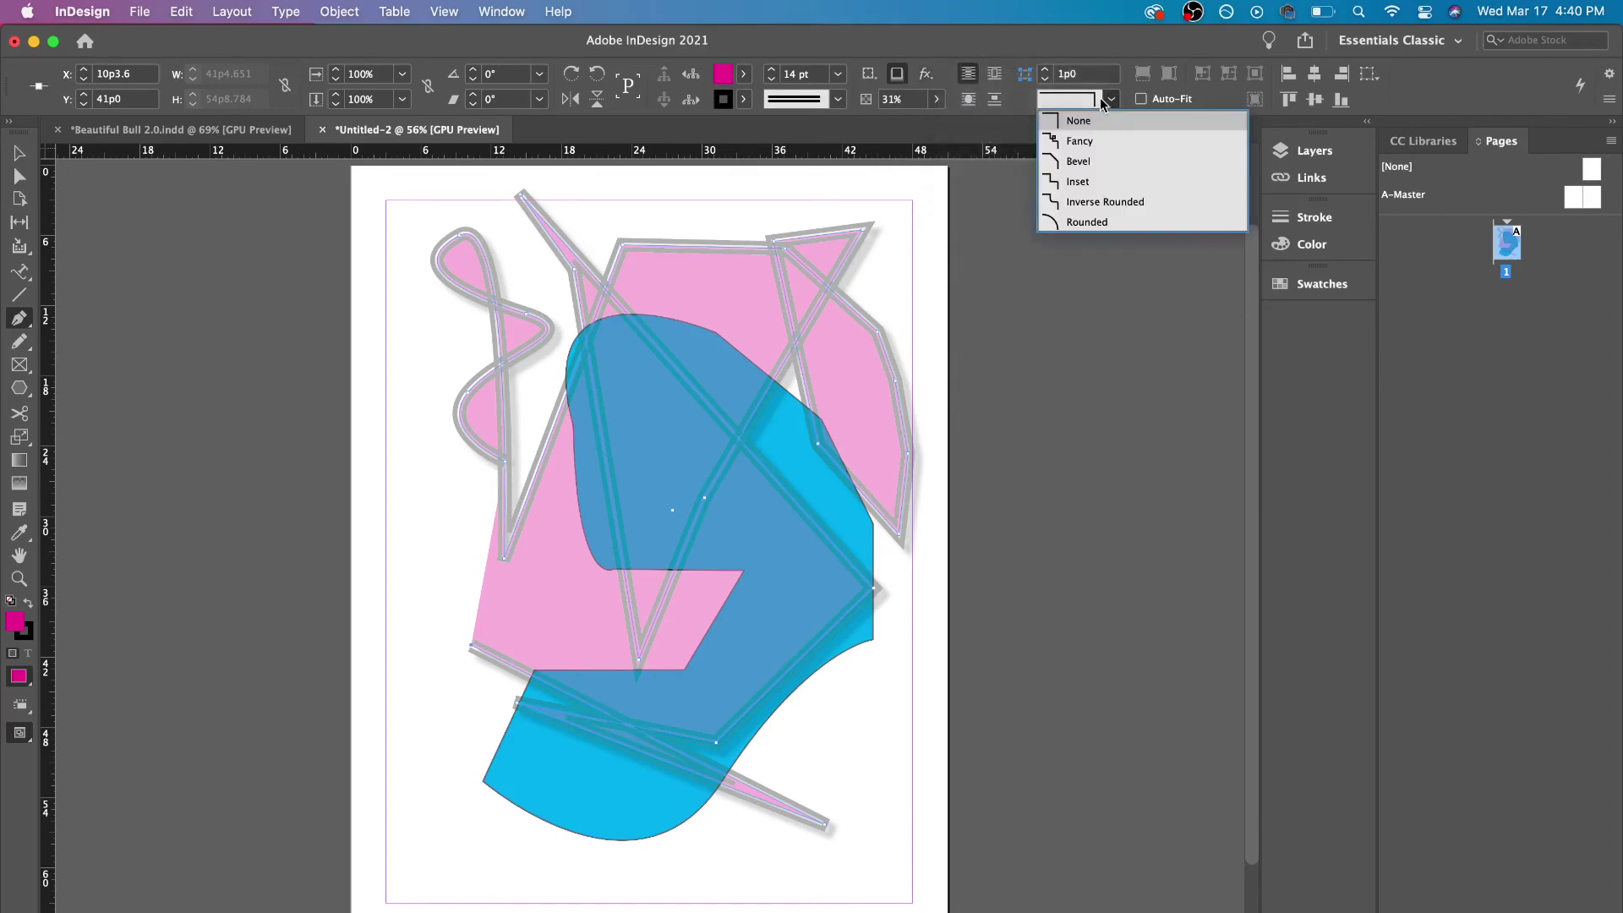
Apply Fancy corners and bring the magenta path back to 100% opacity
{"action": "left_click", "coordinate": [1095, 141]}
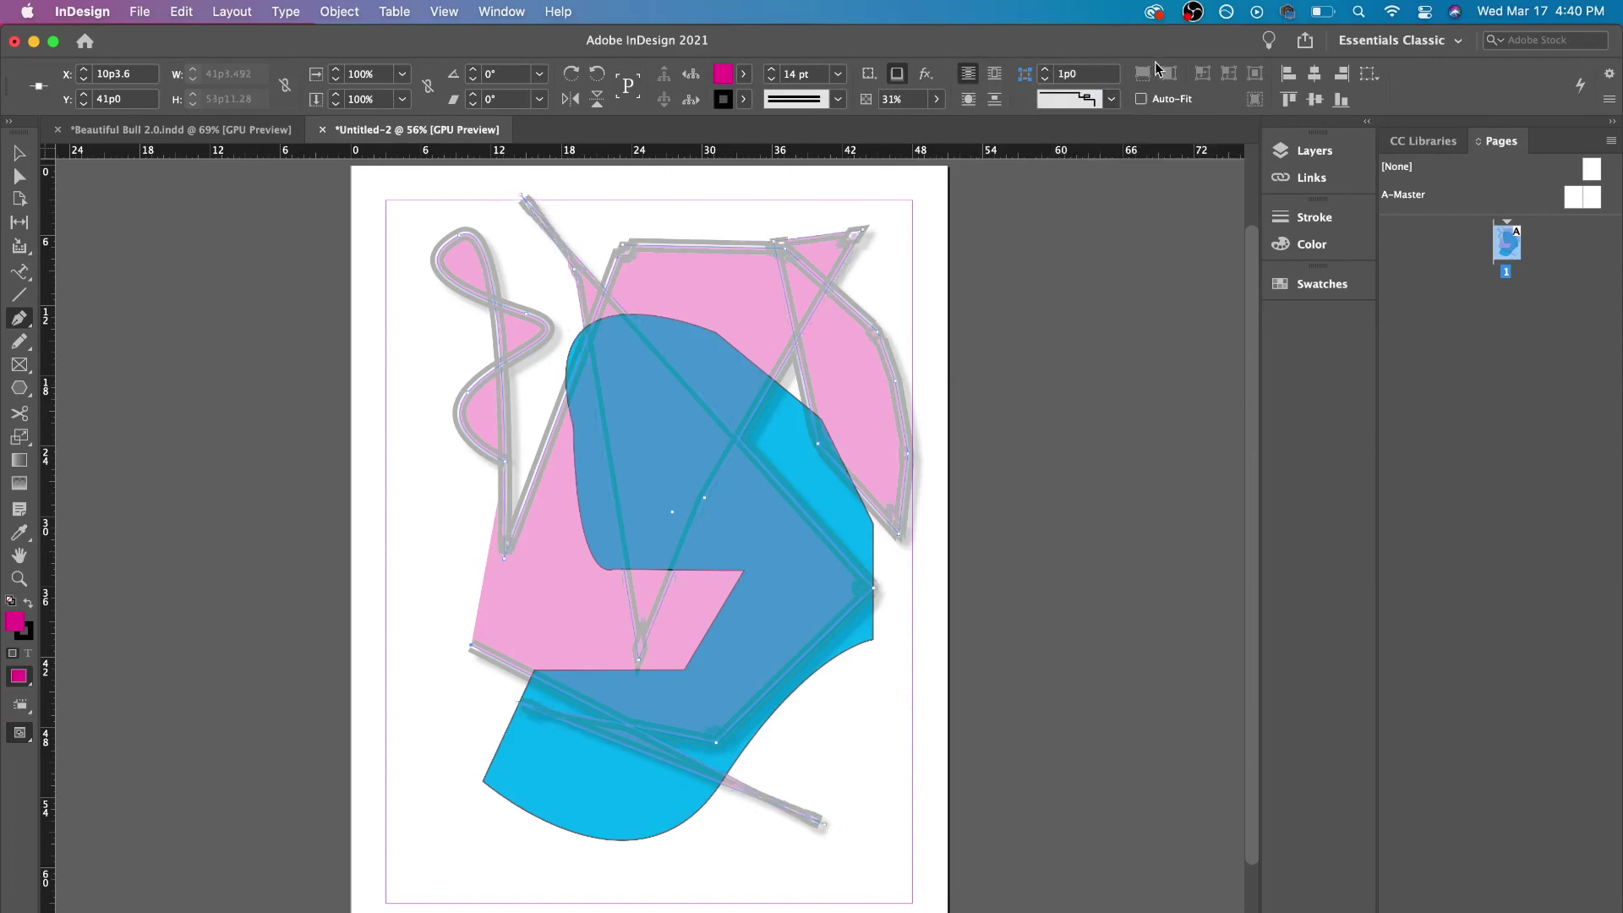
{"action": "left_click", "coordinate": [935, 99]}
{"action": "left_click", "coordinate": [905, 122]}
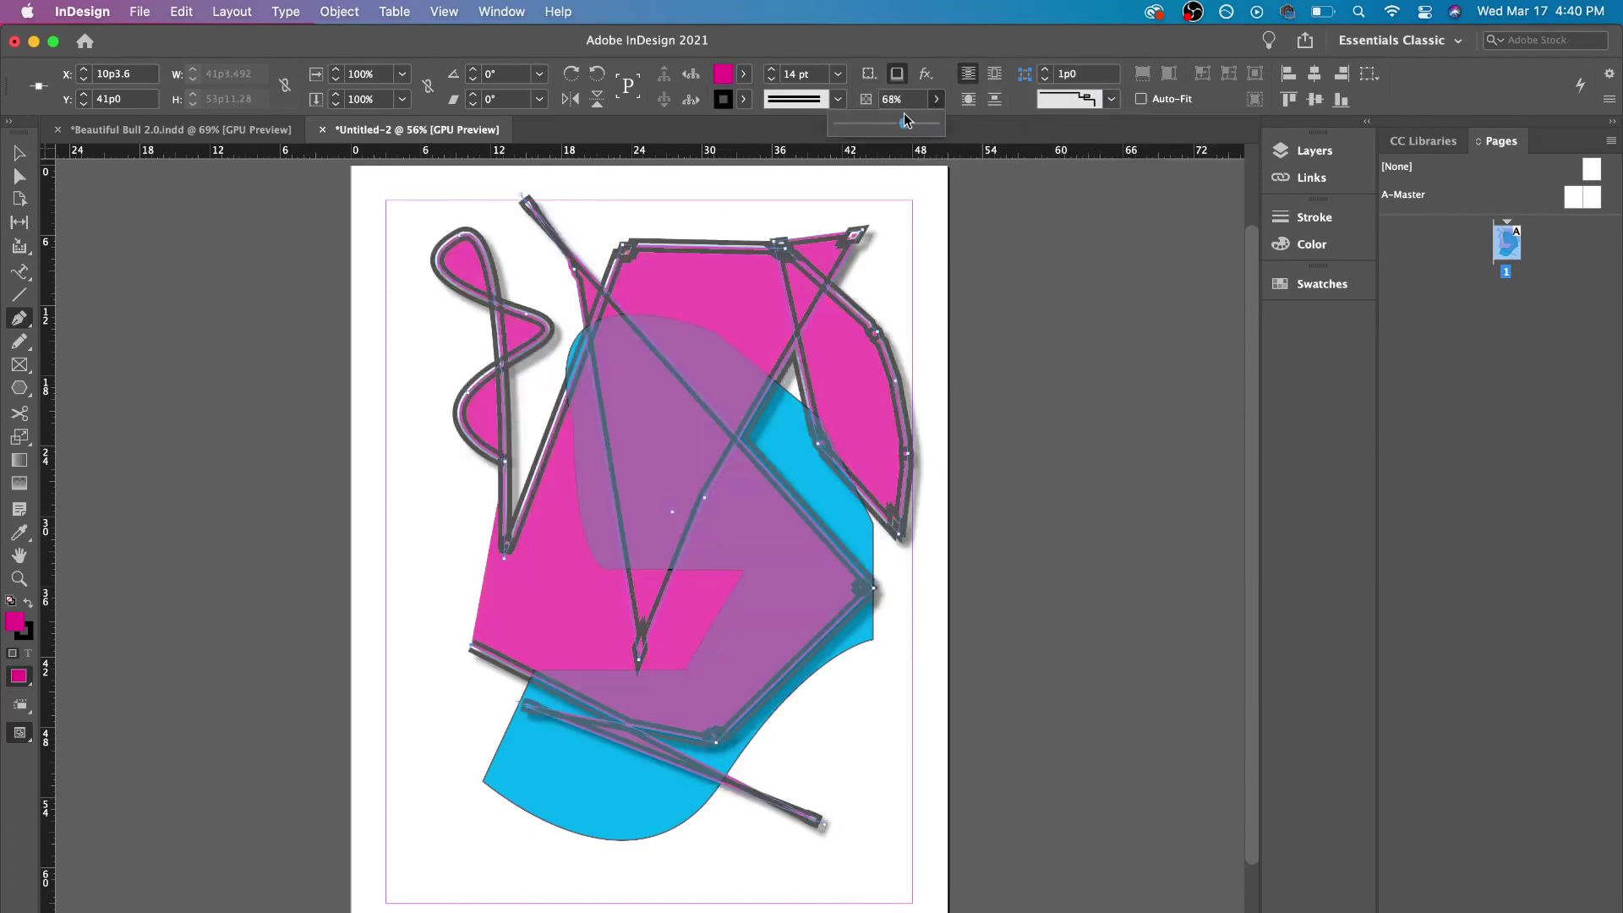
{"action": "left_click_drag", "start_coordinate": [904, 119], "coordinate": [953, 139]}
Try other corner shapes, settling on Bevel for the path's corners
{"action": "left_click", "coordinate": [1110, 99]}
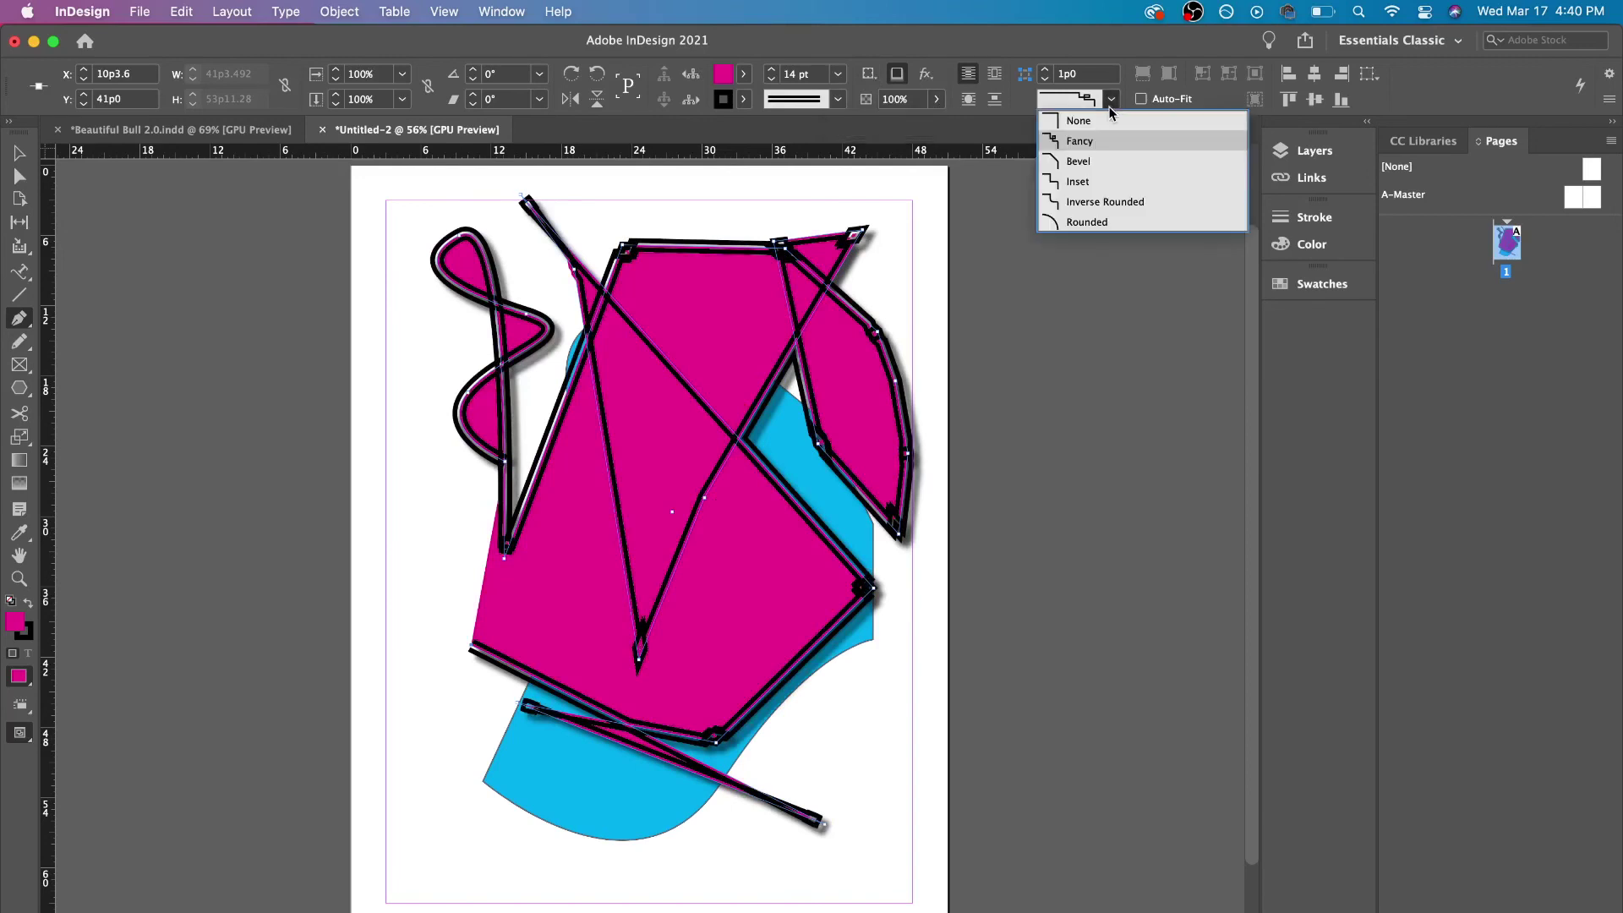
{"action": "left_click", "coordinate": [1097, 163]}
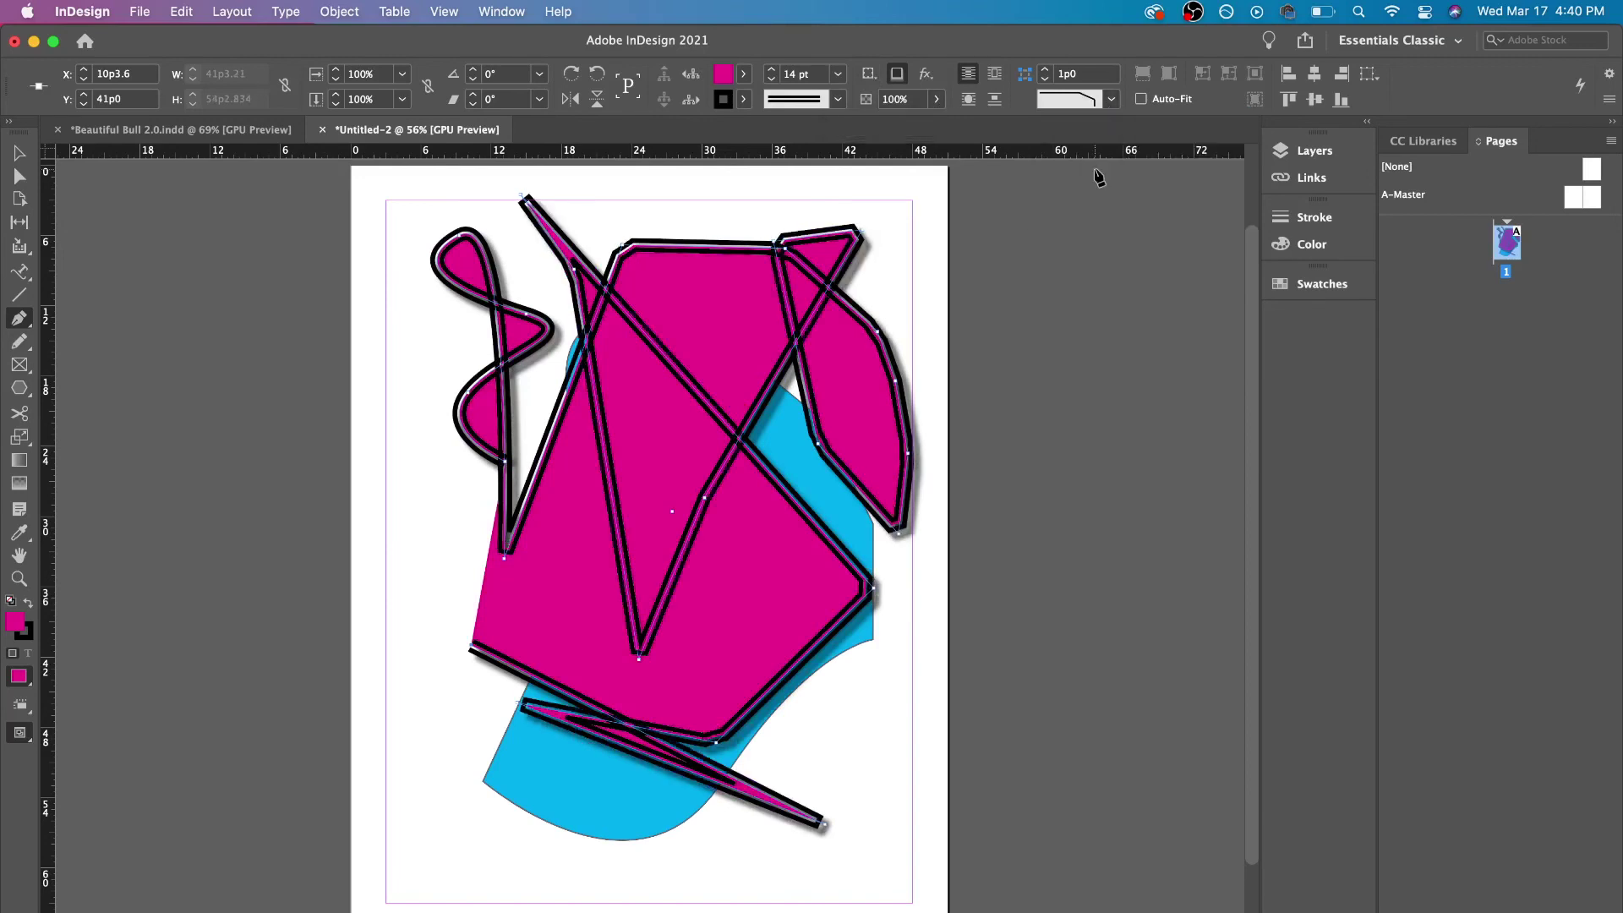
{"action": "left_click", "coordinate": [1110, 99]}
{"action": "left_click", "coordinate": [1103, 201]}
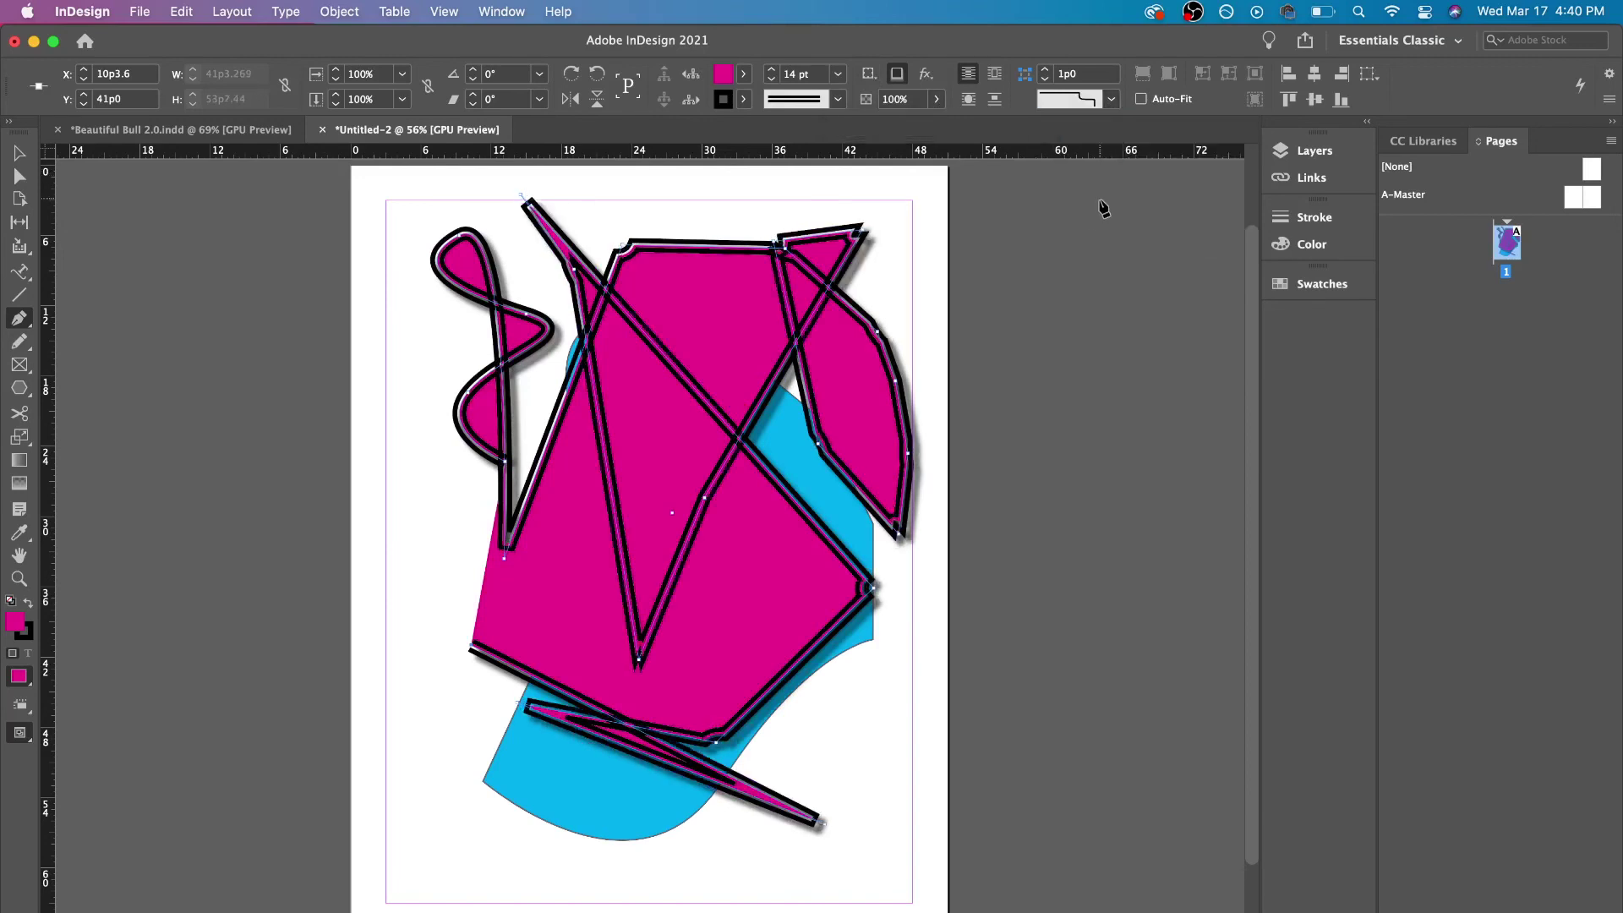
{"action": "left_click", "coordinate": [1112, 99]}
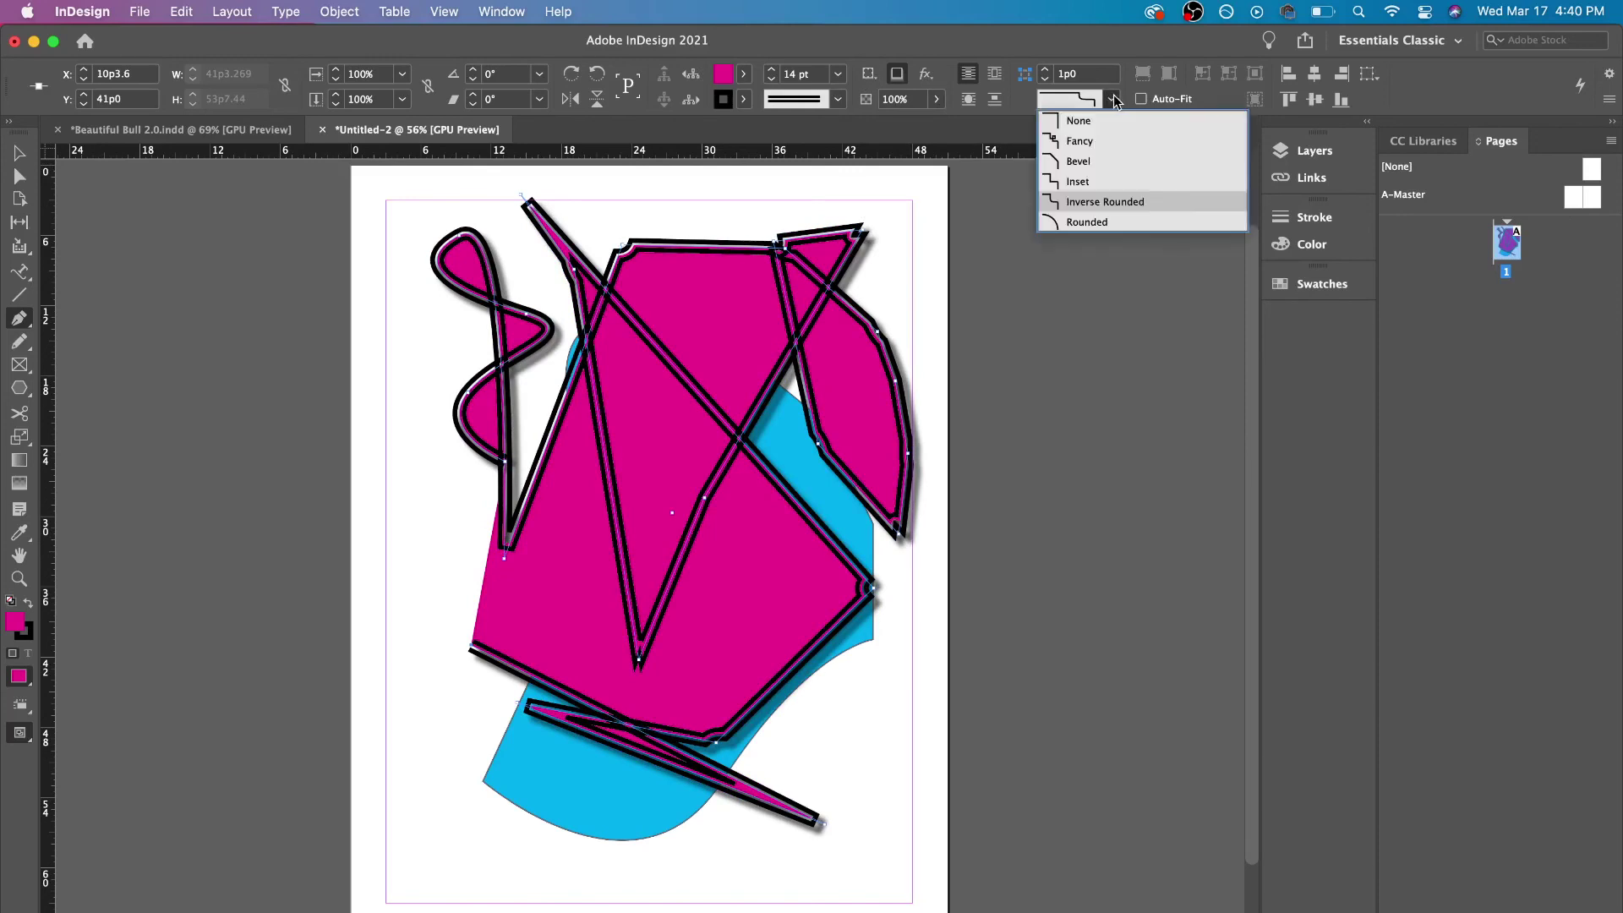
{"action": "left_click", "coordinate": [1102, 162]}
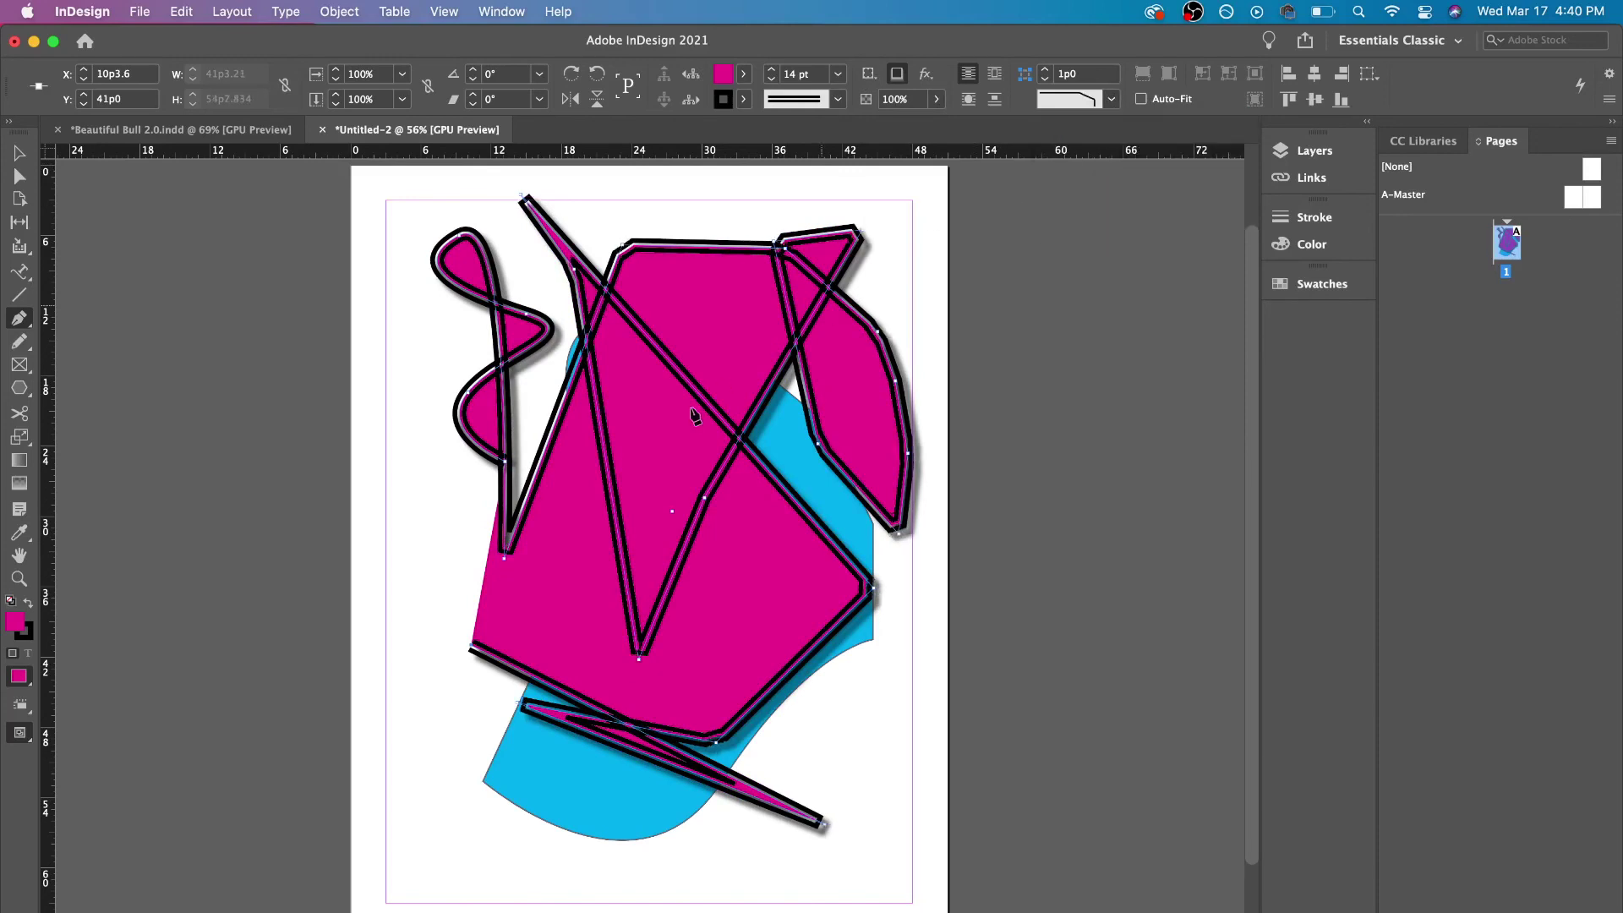